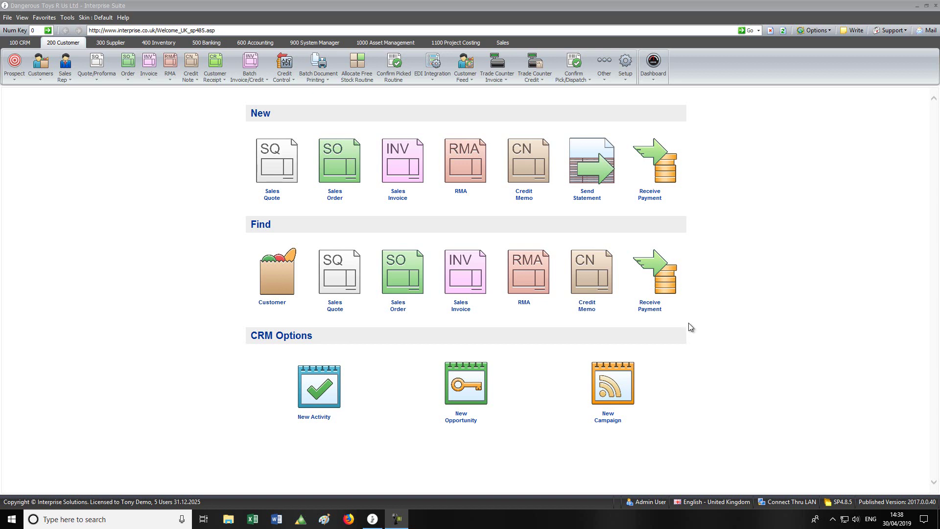
Open the list of existing sales orders and go to its search field.
left_click(130, 59)
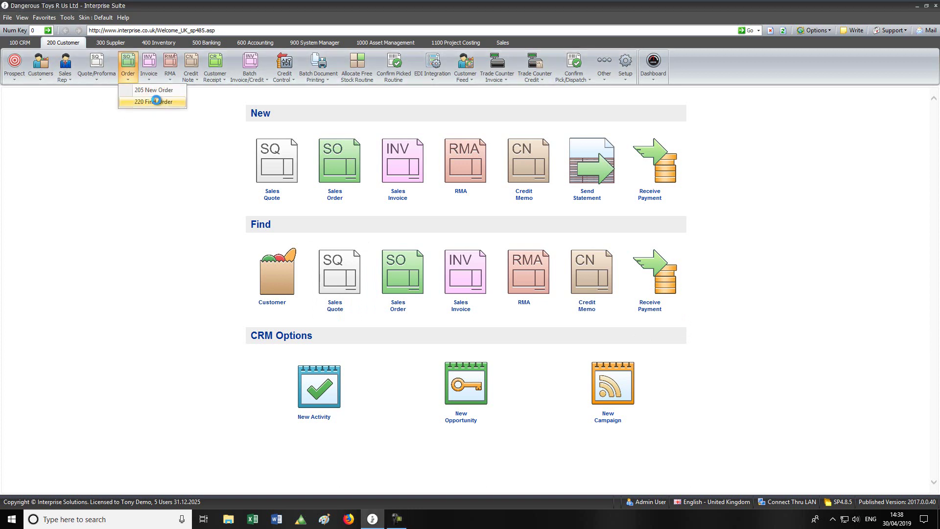
left_click(156, 101)
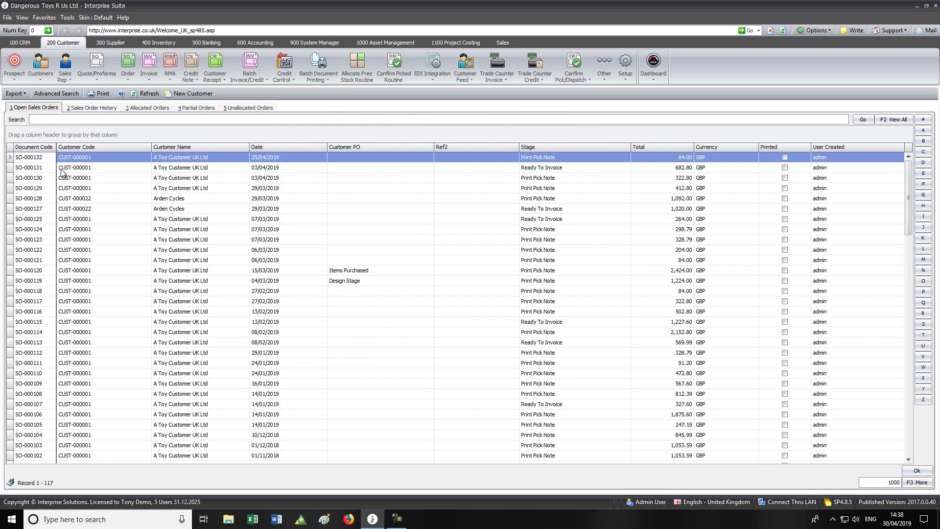
left_click(64, 122)
Start a new sales order for A Toy Customer UK Ltd and enlarge the order window.
left_click(127, 75)
left_click(147, 90)
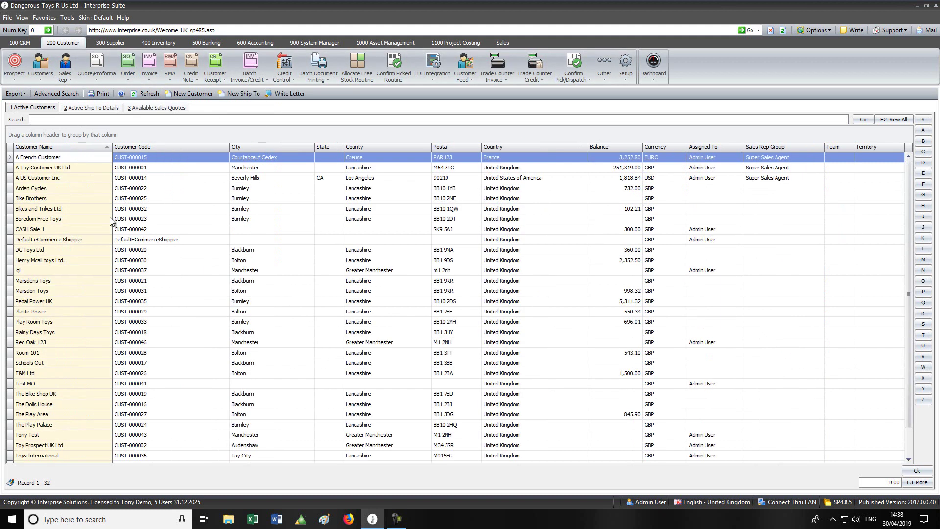
left_click(63, 168)
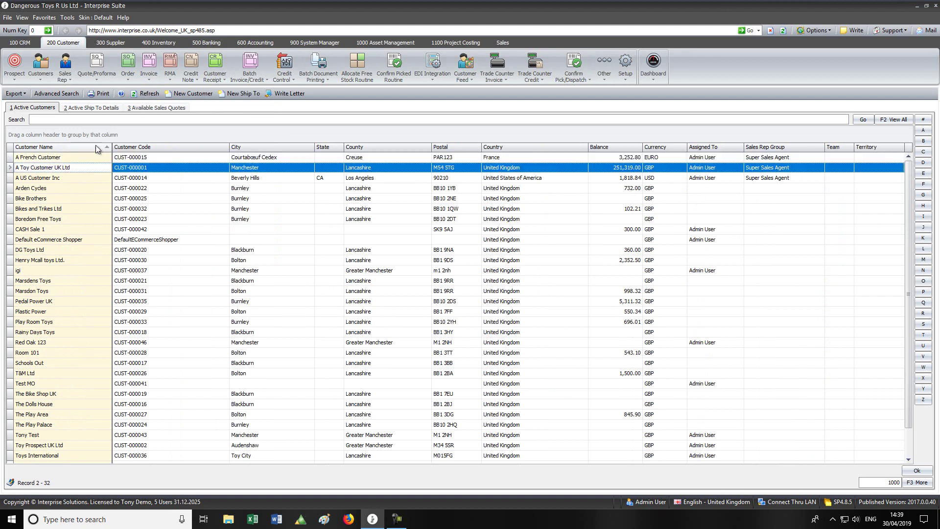
left_click(100, 122)
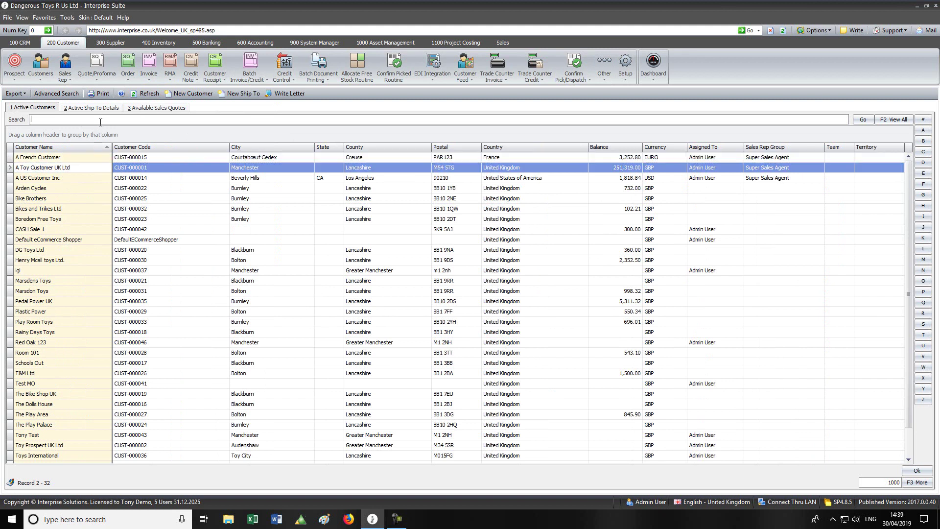
left_click(48, 169)
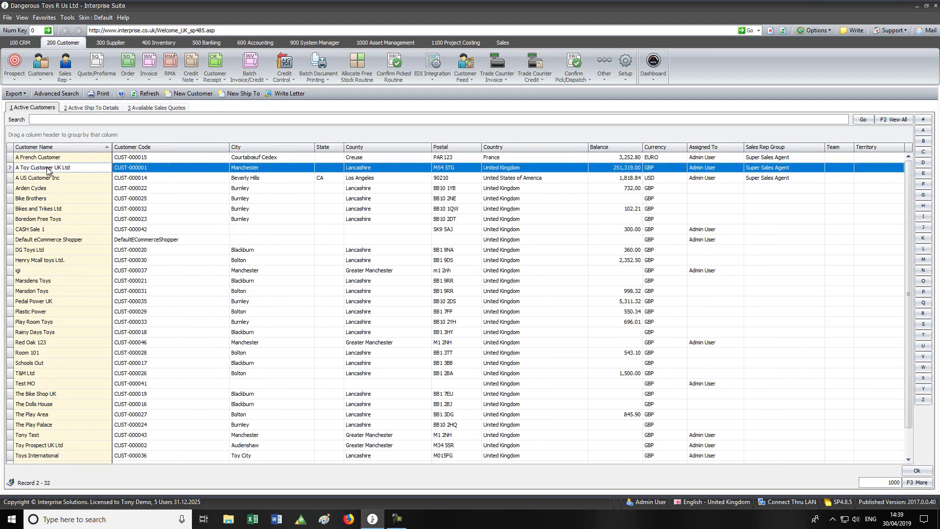
double_click(47, 168)
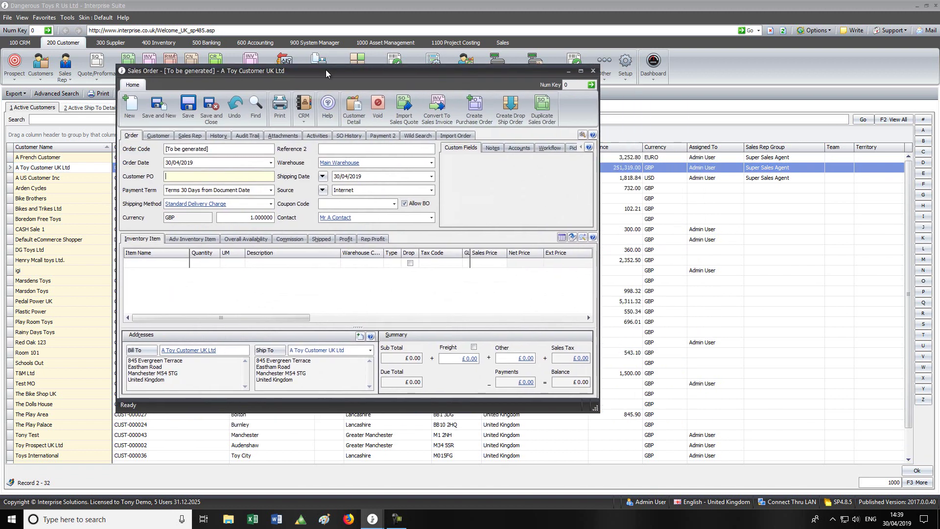
left_click_drag(325, 70, 311, 26)
left_click_drag(581, 366, 903, 487)
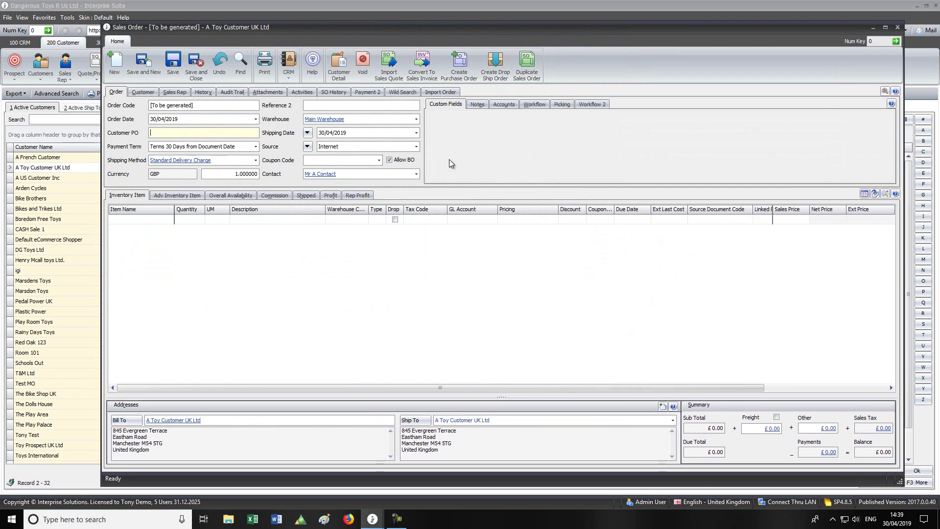
Enter "Verbal" as the order's customer PO.
left_click(186, 132)
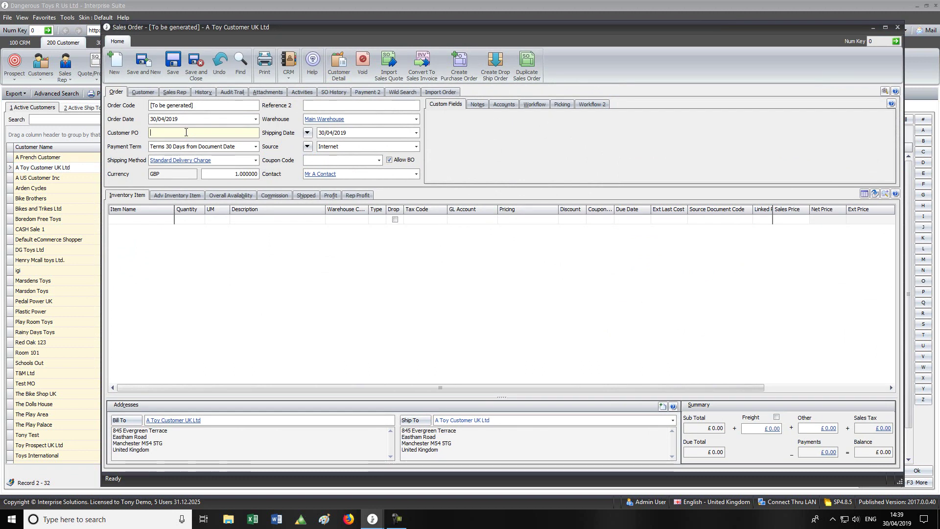
type("Verbal")
key("Tab")
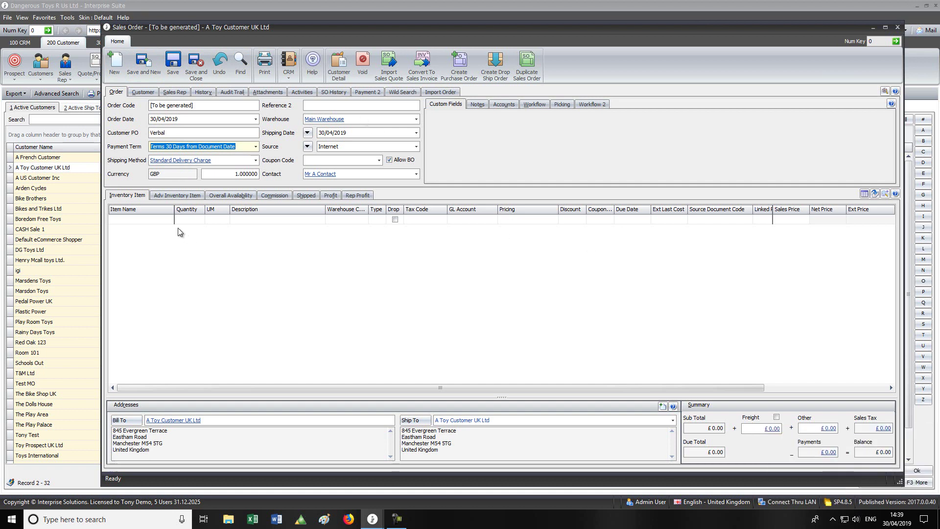
Look at the order's notes area and its custom fields.
left_click(155, 221)
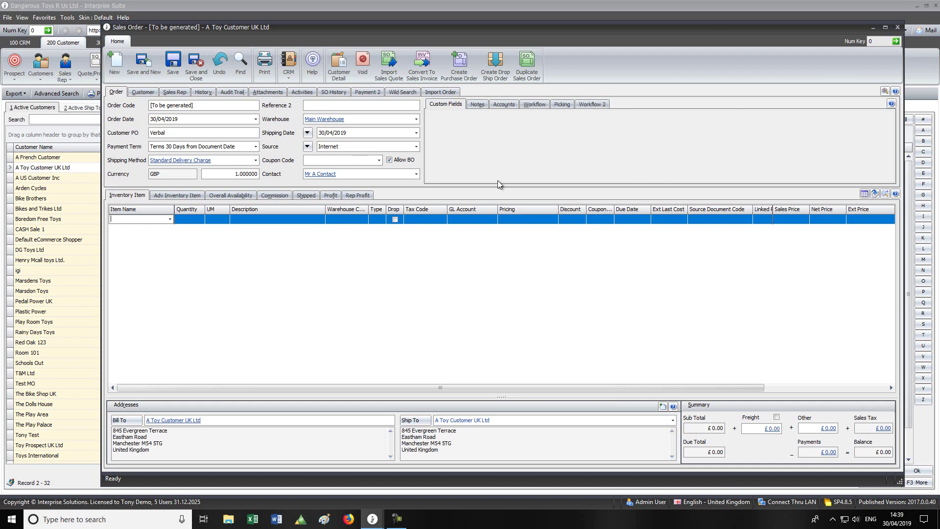
left_click(480, 107)
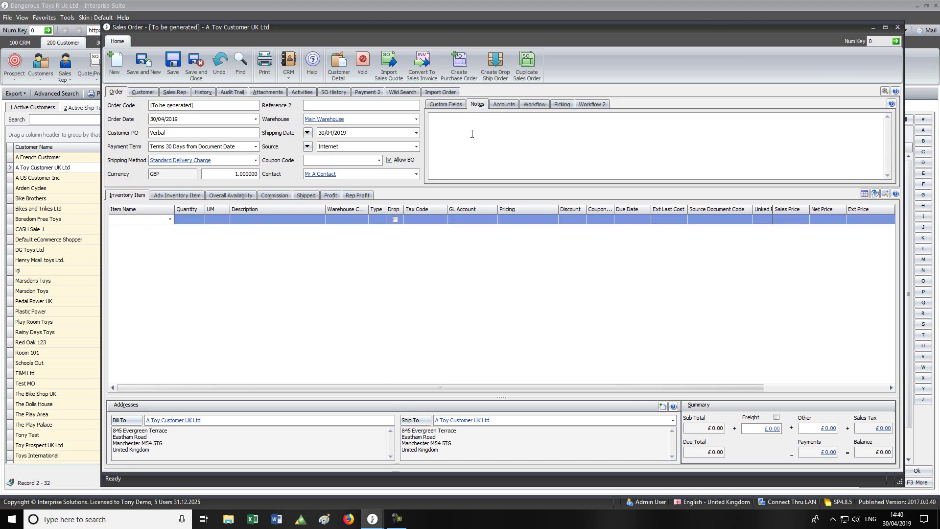
left_click(451, 107)
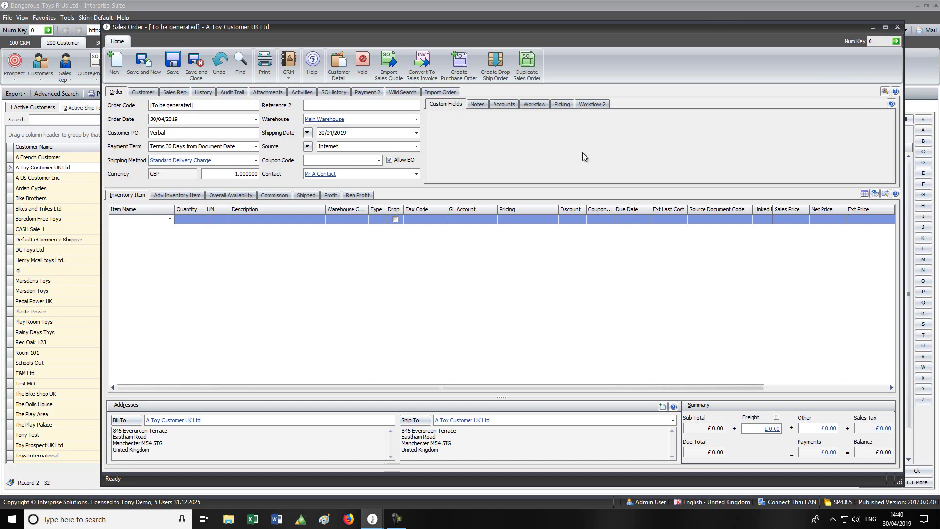
Add the items 17" Wheels and 19" SVGA Colour Monitor to the order and save it.
left_click(142, 219)
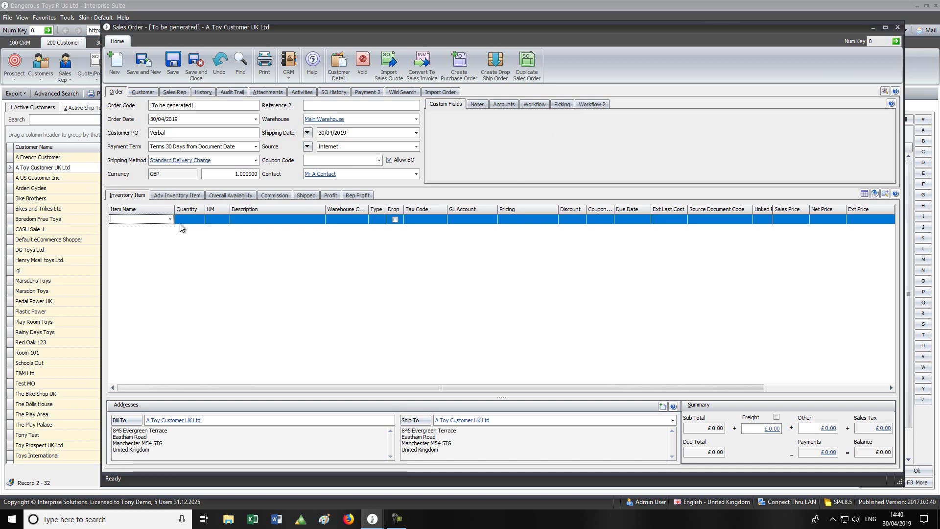
left_click(172, 220)
left_click(129, 277)
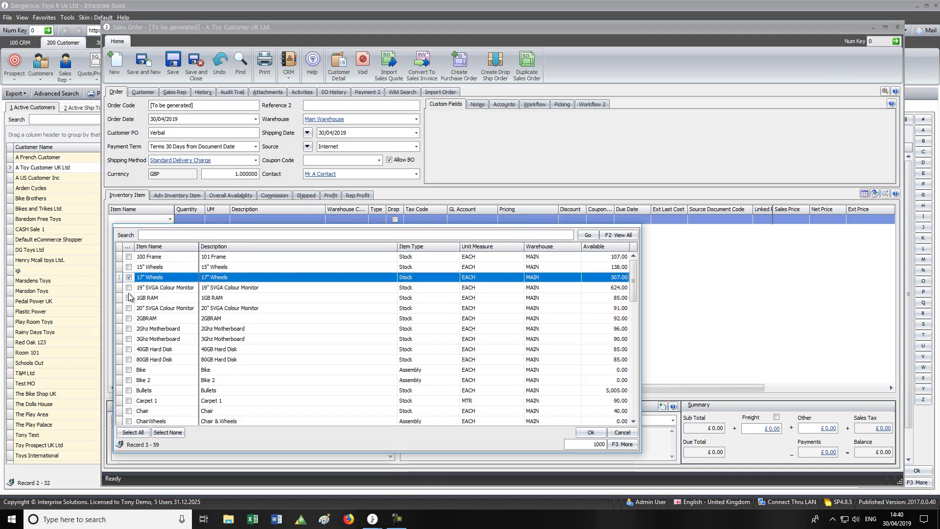
left_click(128, 288)
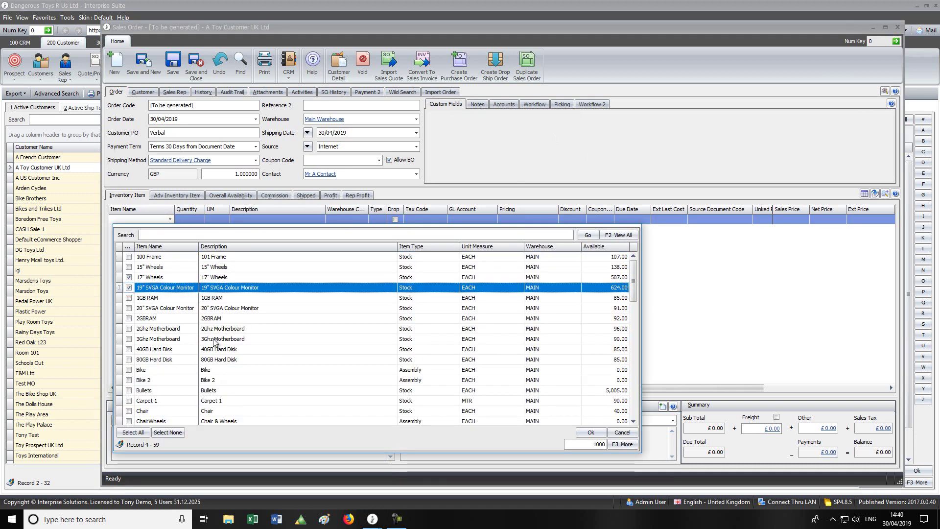
left_click(589, 433)
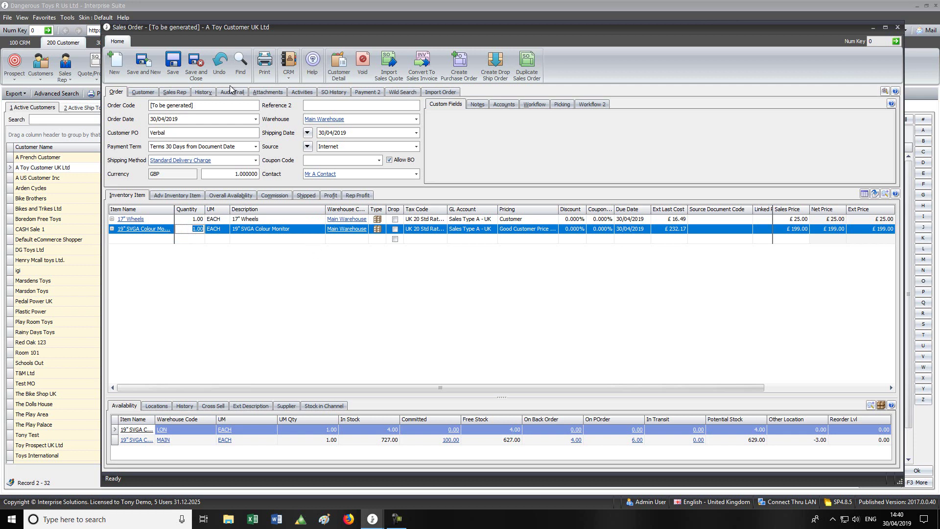
left_click(173, 63)
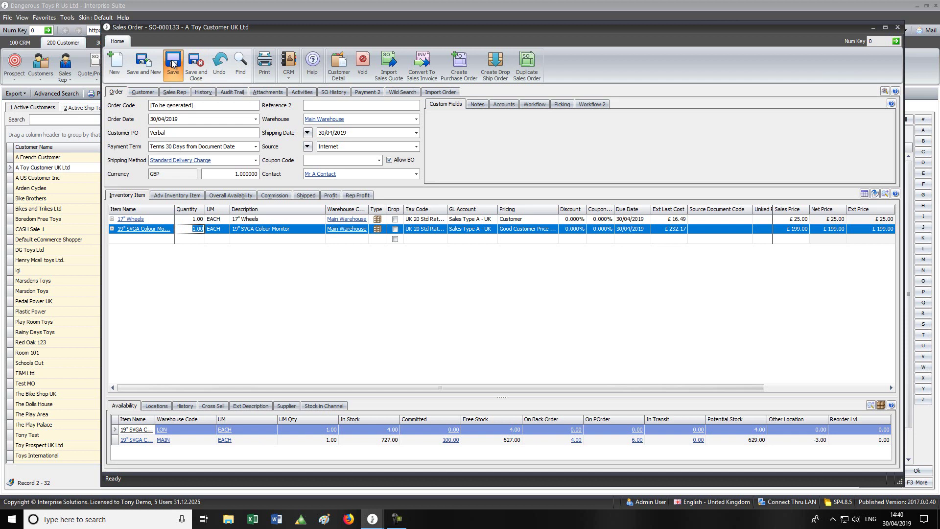
In the advanced inventory item view, examine the MAIN warehouse's allocated and on-order stock details for 17" Wheels.
left_click(177, 195)
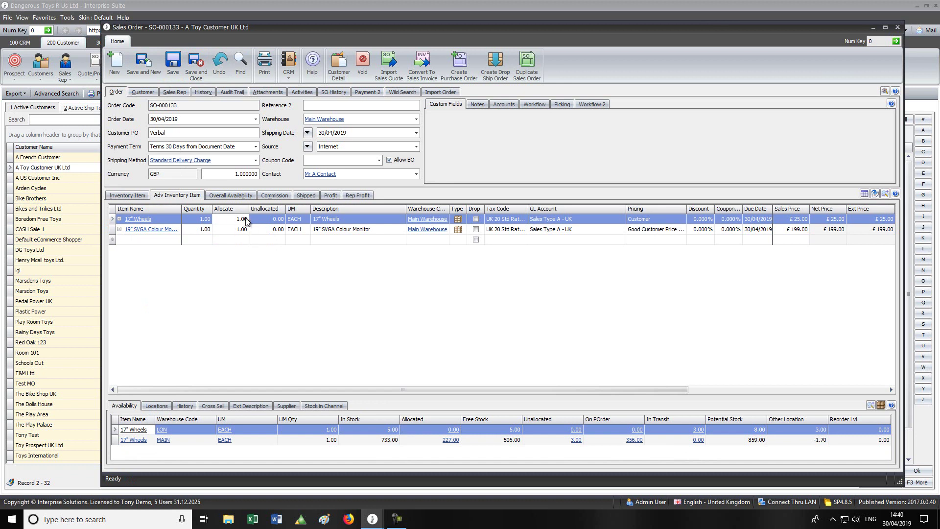
left_click(194, 221)
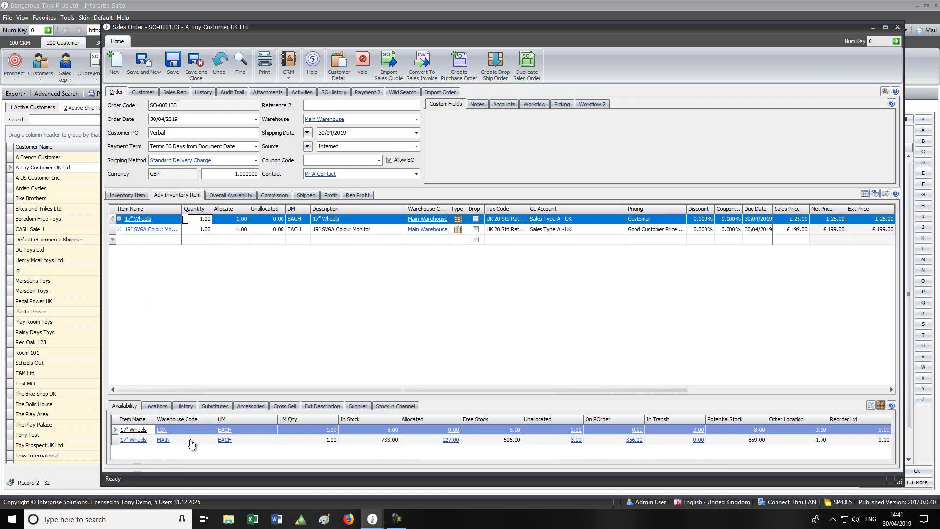
left_click(375, 442)
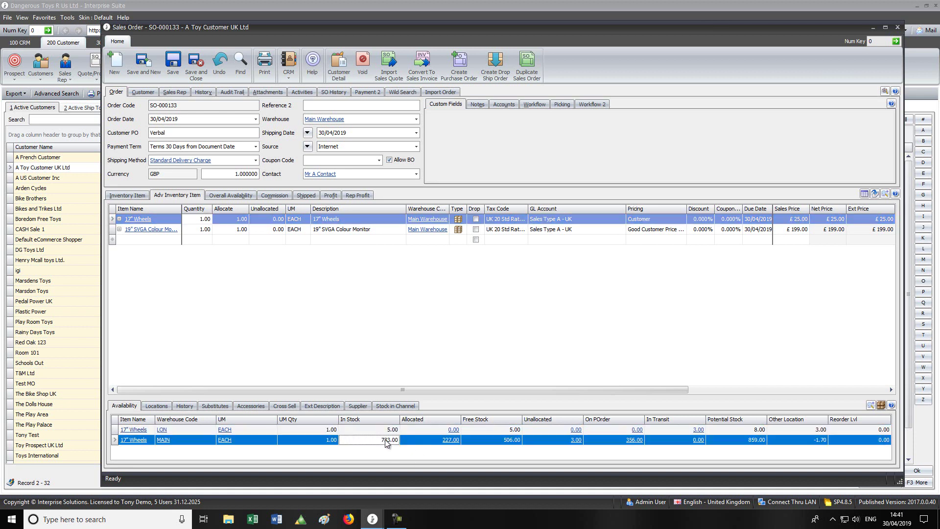
left_click(452, 440)
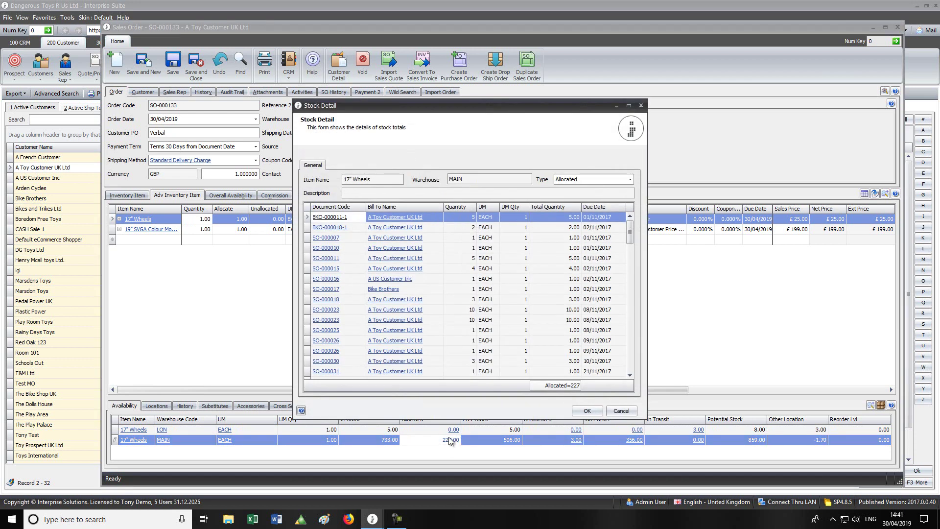
left_click(642, 106)
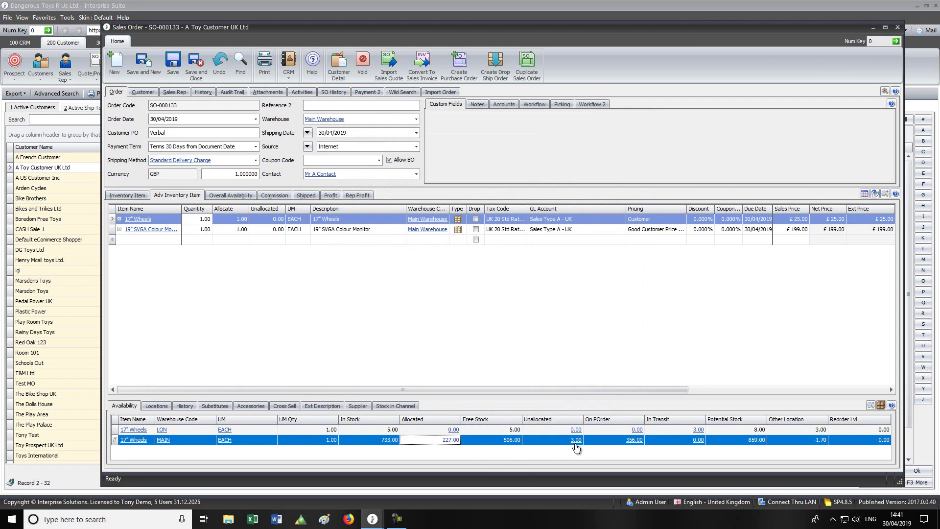
left_click(636, 443)
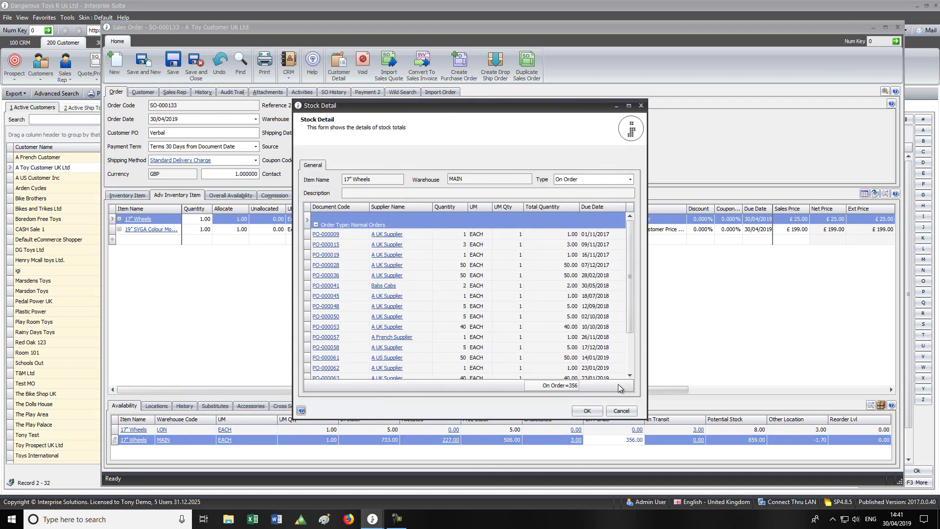
left_click(622, 412)
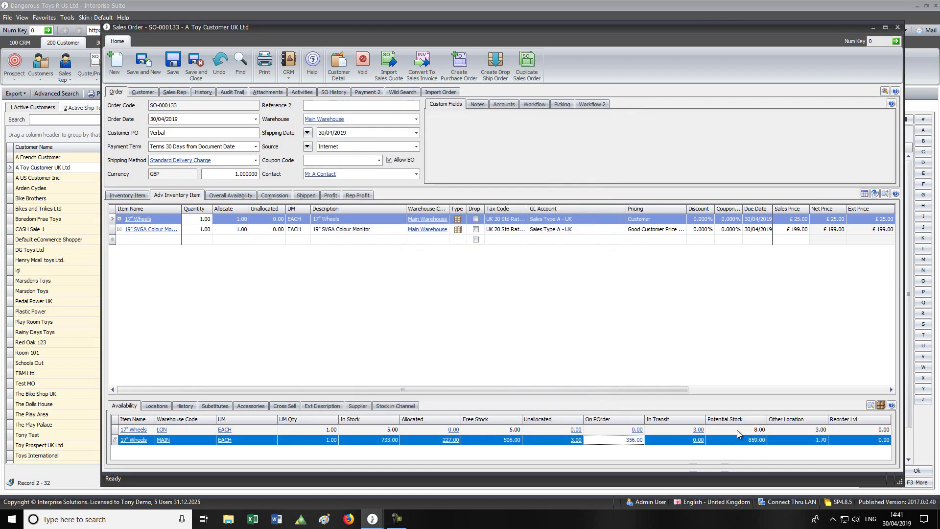
Set the 17" Wheels line's quantity to 600 and its allocated quantity to 0.
left_click(189, 222)
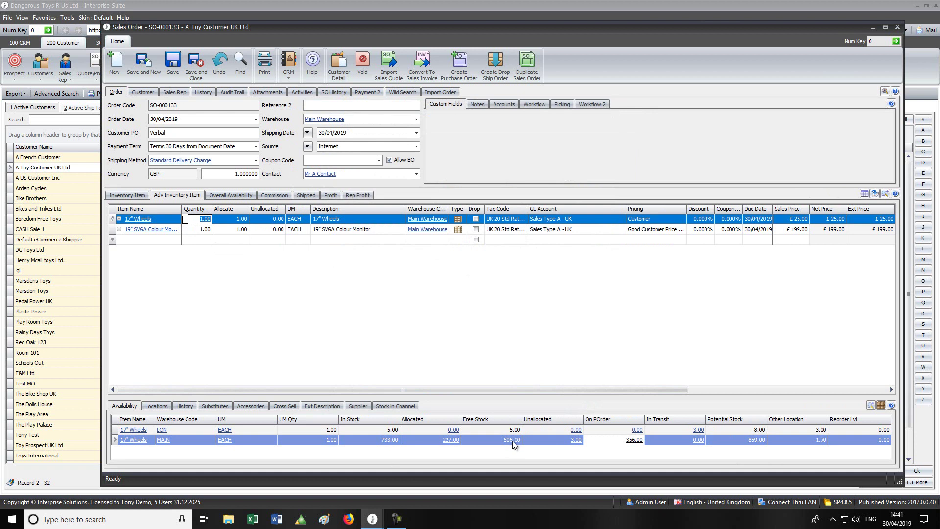
type("600")
key("Tab")
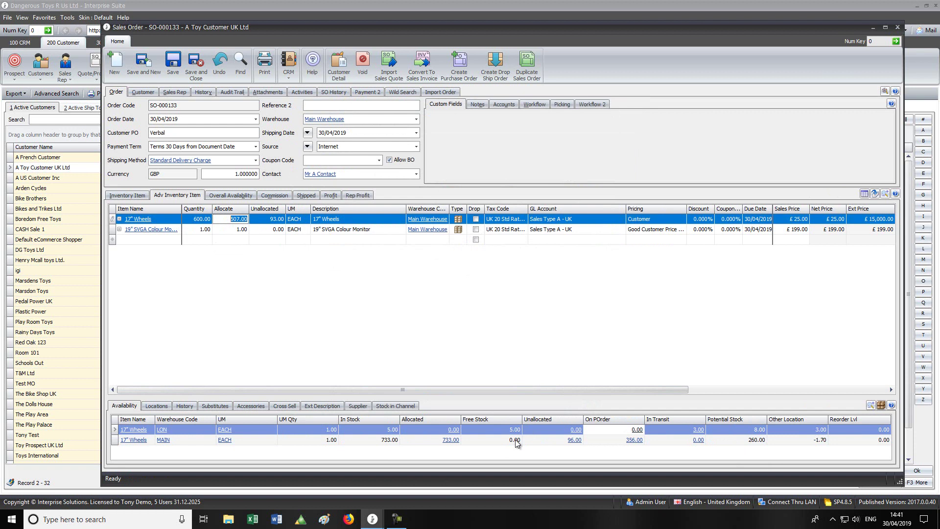
left_click(193, 224)
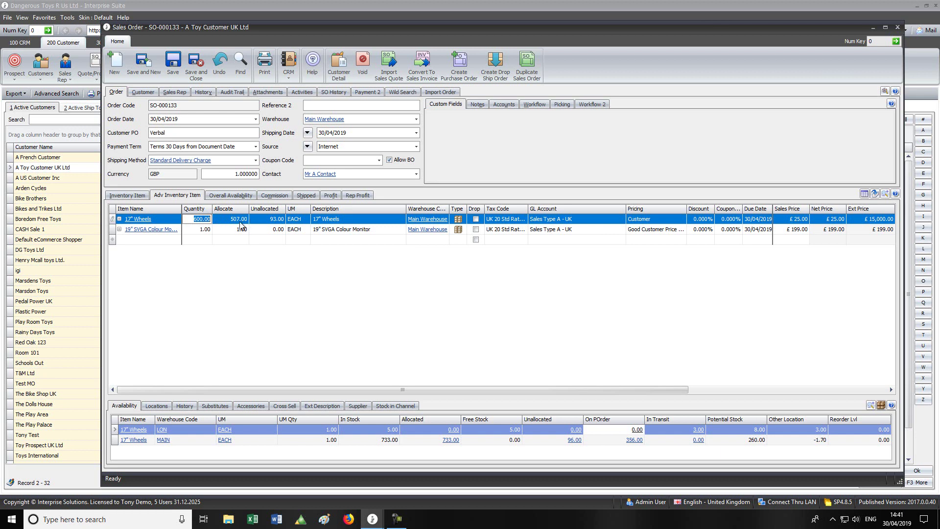
left_click(219, 219)
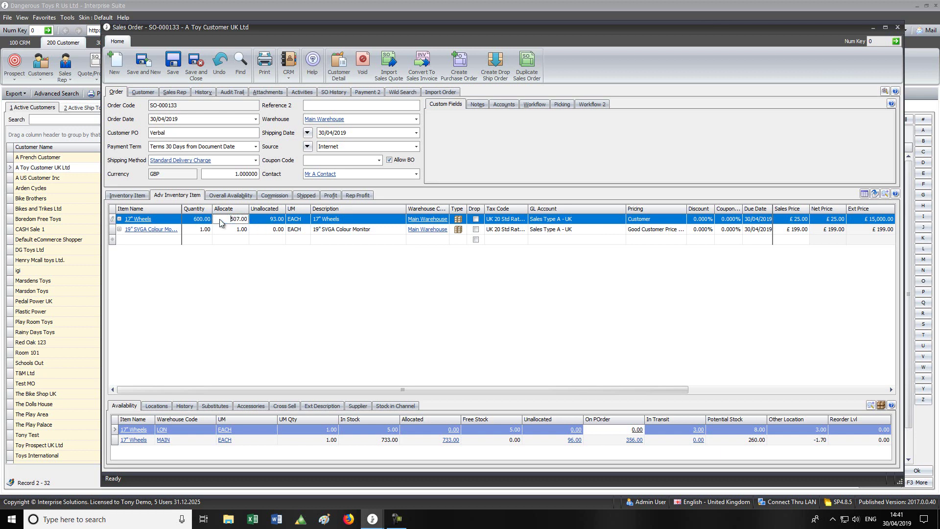
type("0")
key("Tab")
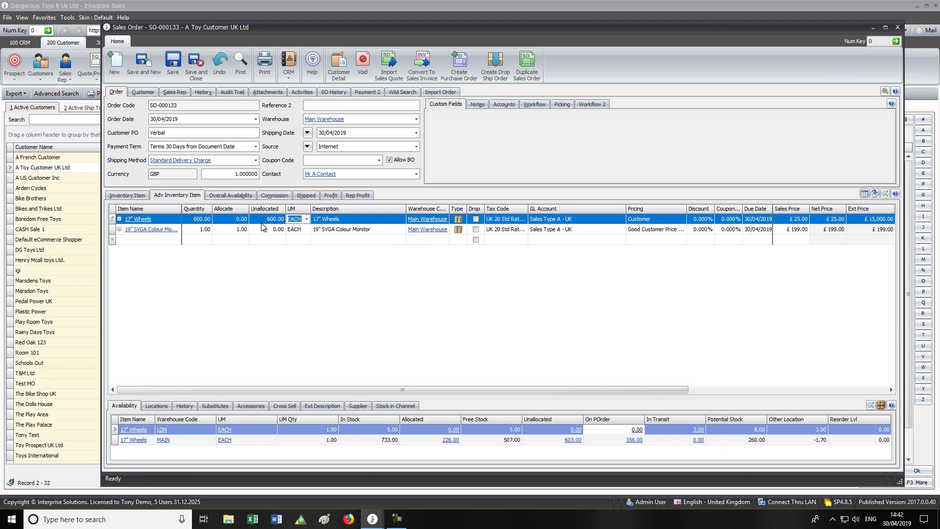
Set the 17" Wheels line's quantity to 2 and append "ergergtre" to its description.
left_click(201, 219)
type("2")
key("Tab")
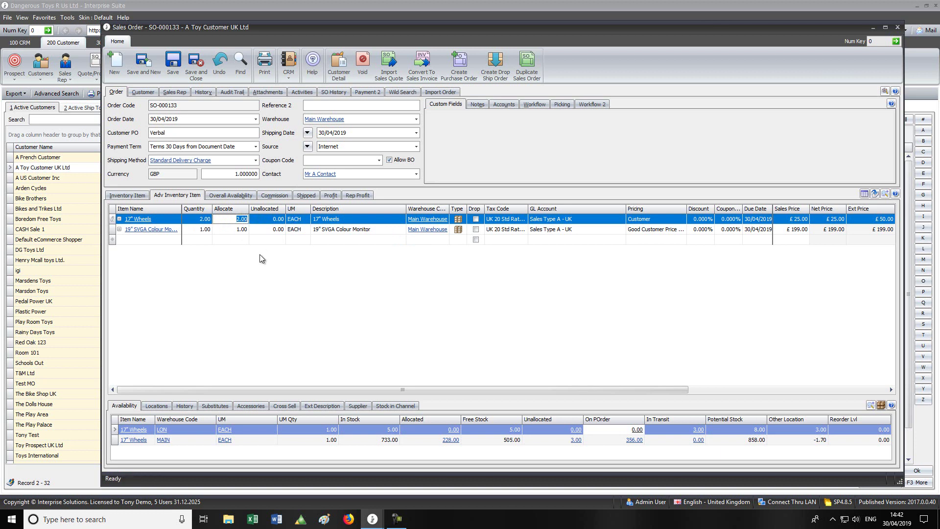
left_click(348, 219)
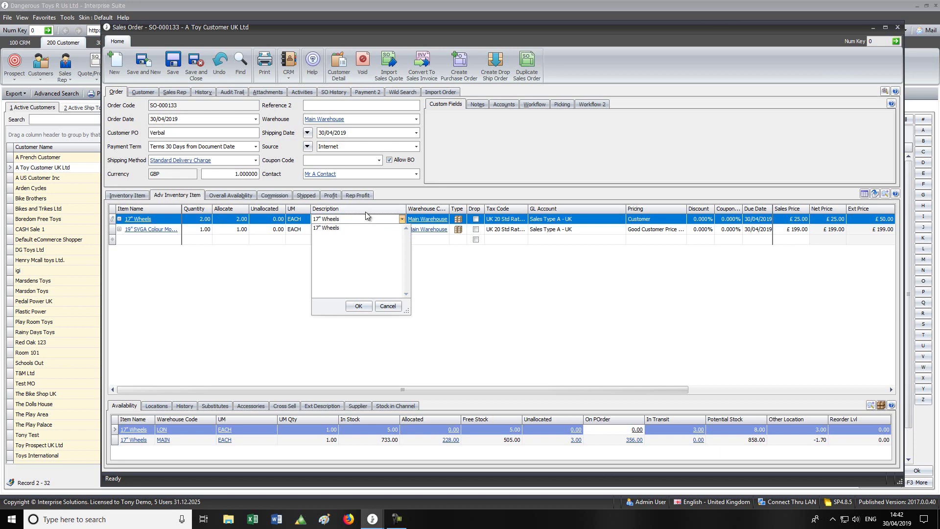
type("ergergtre")
left_click(359, 305)
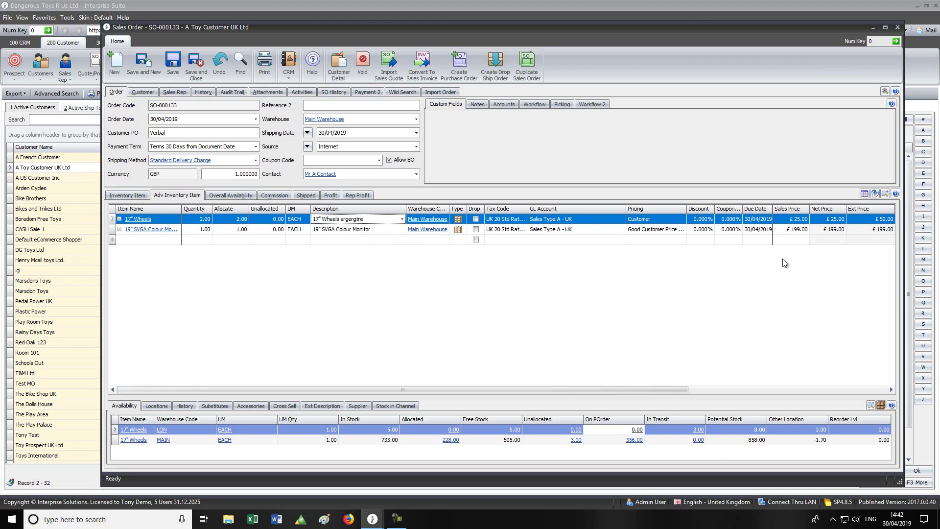
Set the 17" Wheels line's sales price to £24.
left_click(786, 221)
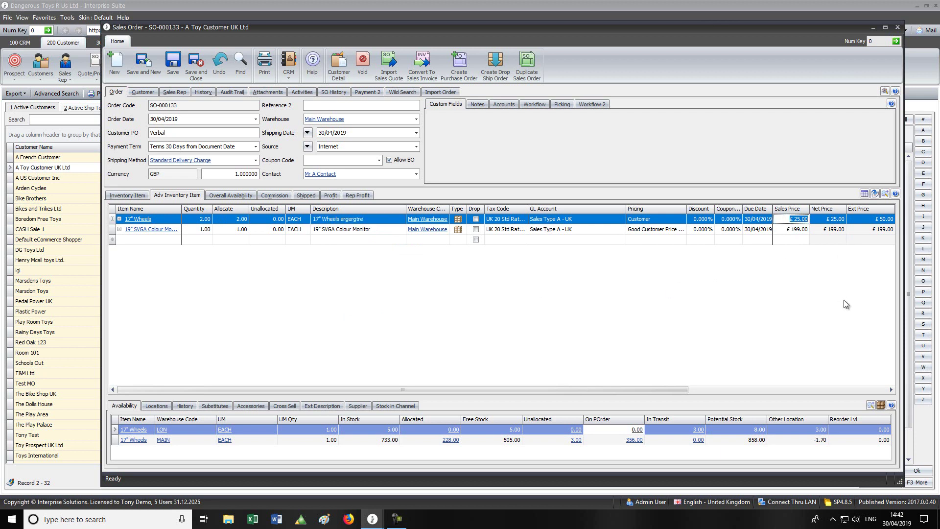
type("24")
key("Return")
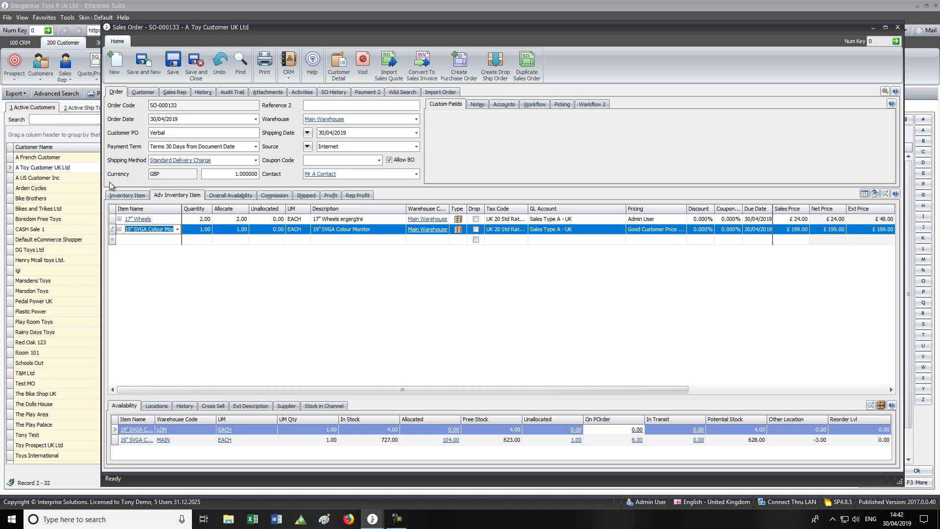
Widen the sales order window and mark the 1GB RAM line for drop shipping.
left_click_drag(89, 165, 38, 173)
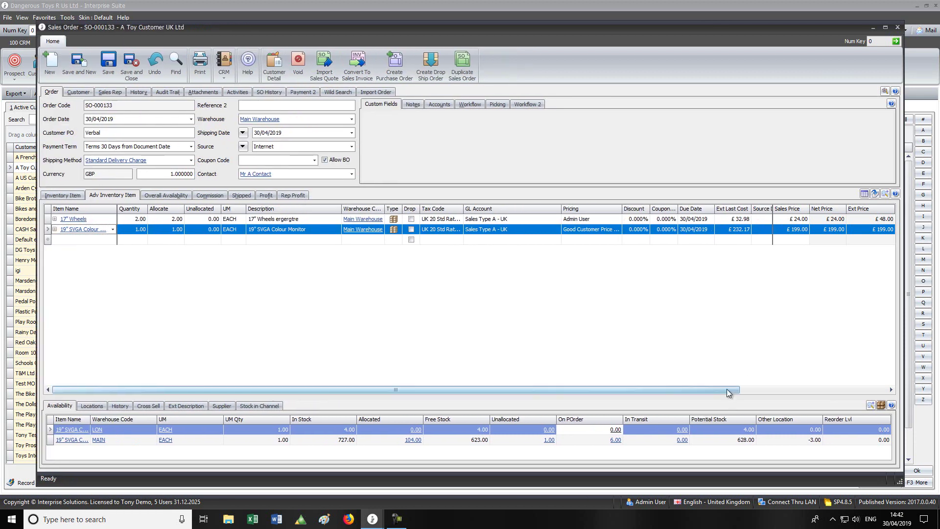
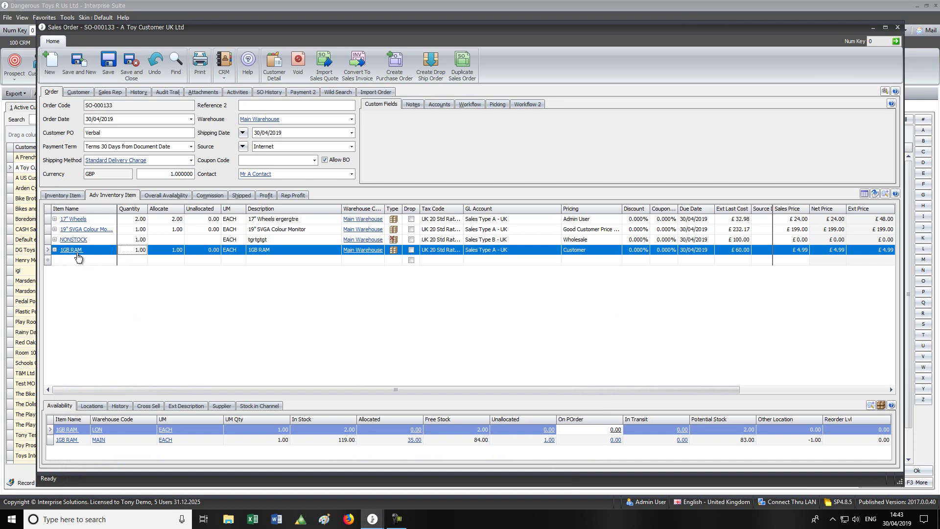
left_click(412, 251)
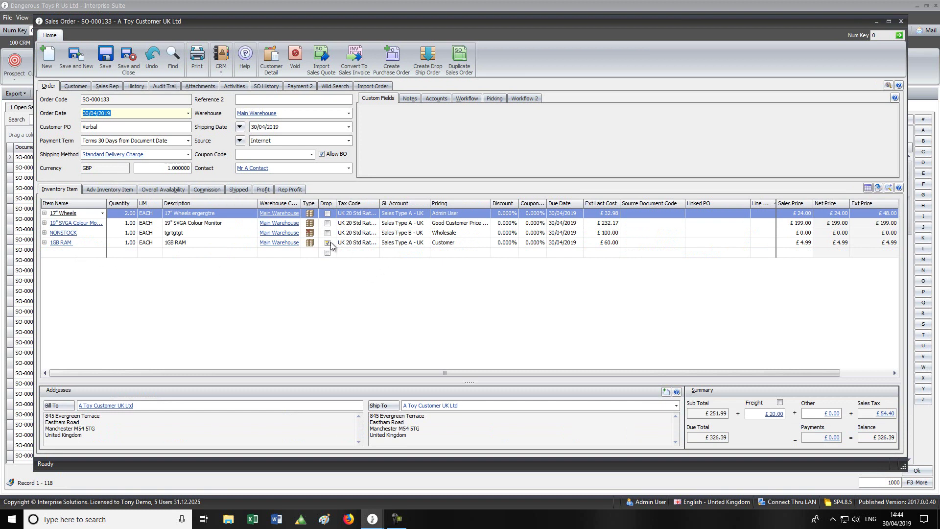
Create a drop ship order for the 1GB RAM line with A UK Supplier as the supplier.
left_click(433, 63)
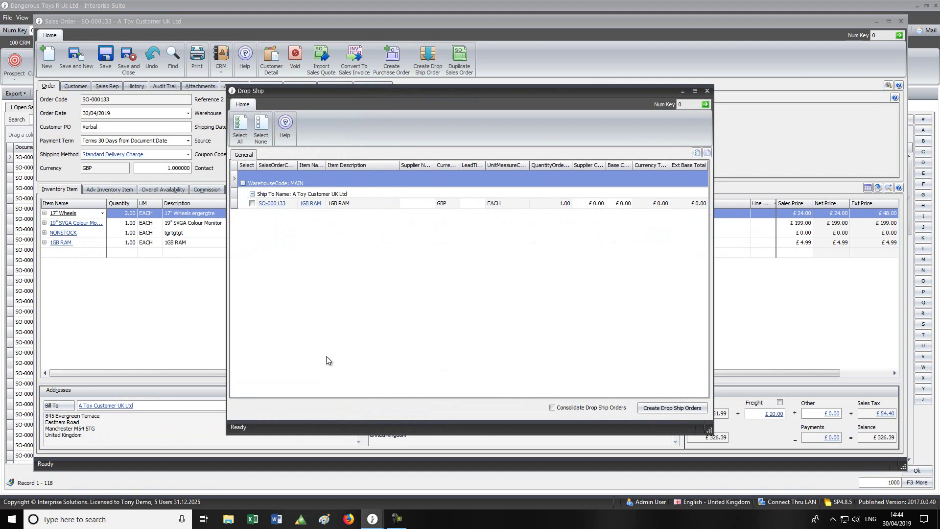
left_click(253, 203)
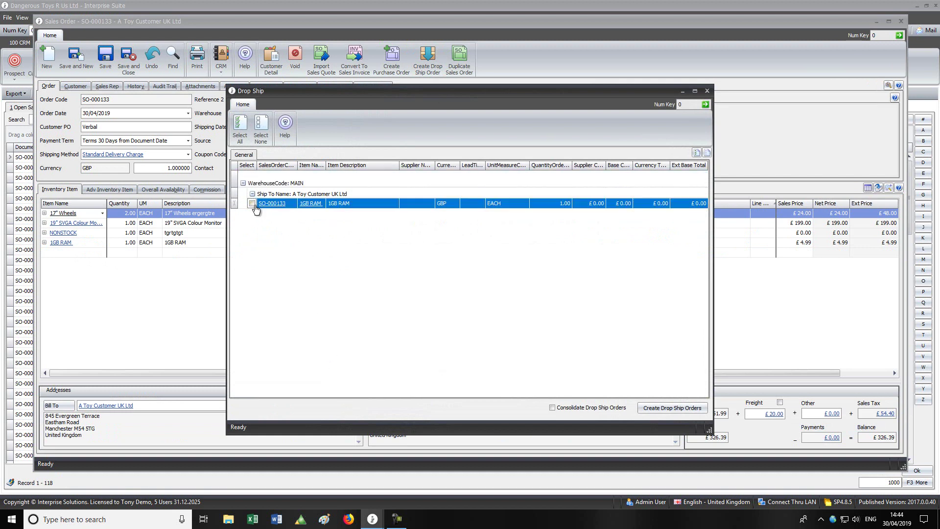
left_click(431, 204)
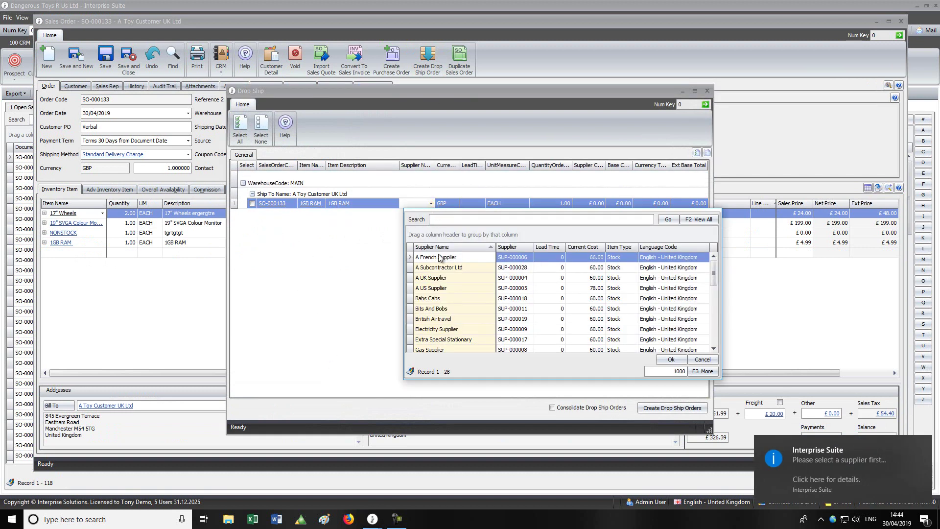
double_click(448, 278)
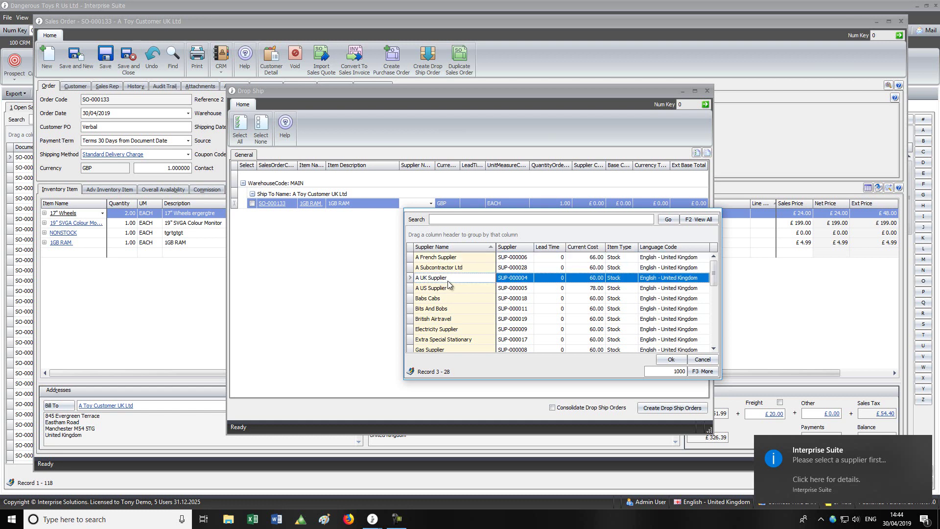
left_click(252, 204)
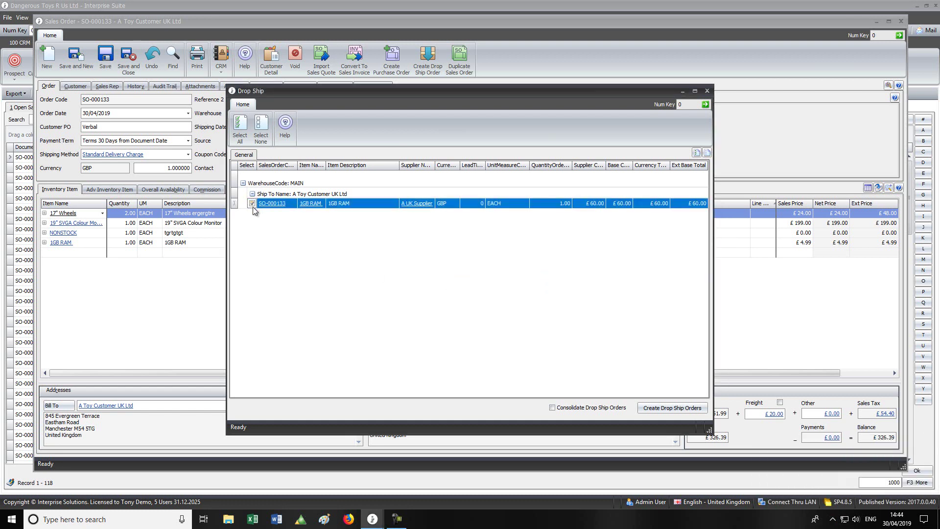
left_click(687, 412)
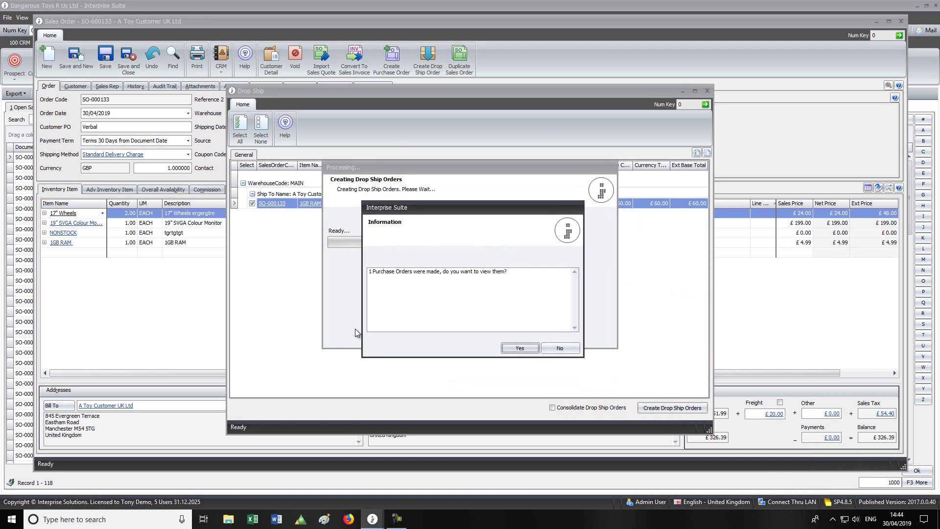
View the purchase order generated for the drop ship item, and save and close it.
left_click(528, 348)
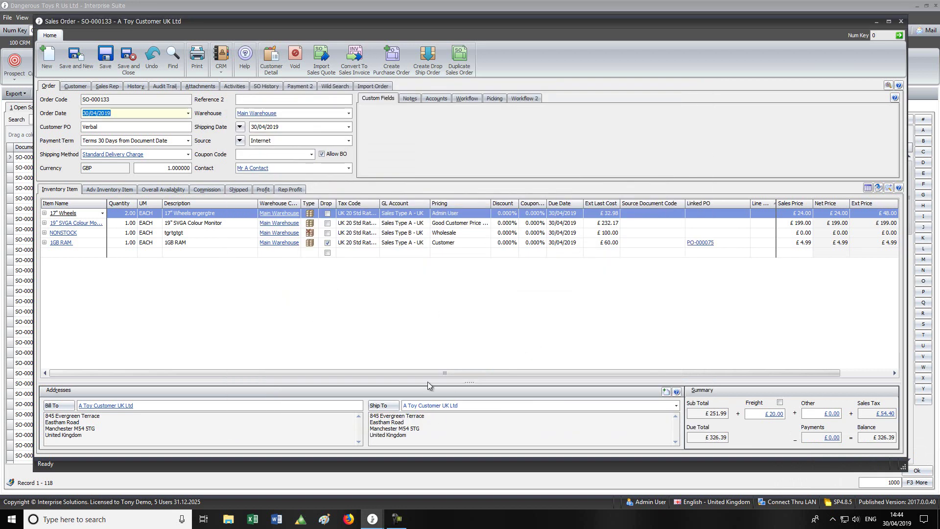
mouse_move(372, 520)
left_click(412, 483)
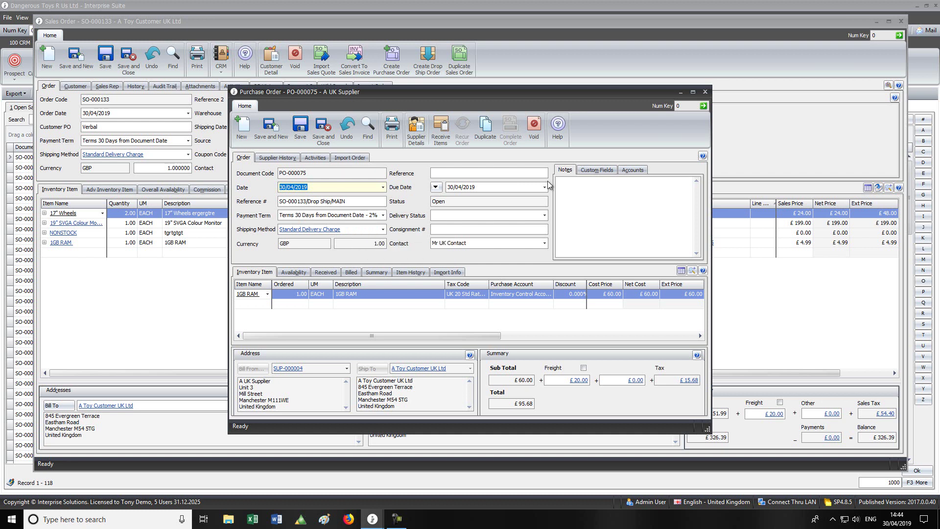
left_click(327, 133)
Examine the linked purchase order on the sales order's 1GB RAM line.
left_click_drag(372, 372, 425, 371)
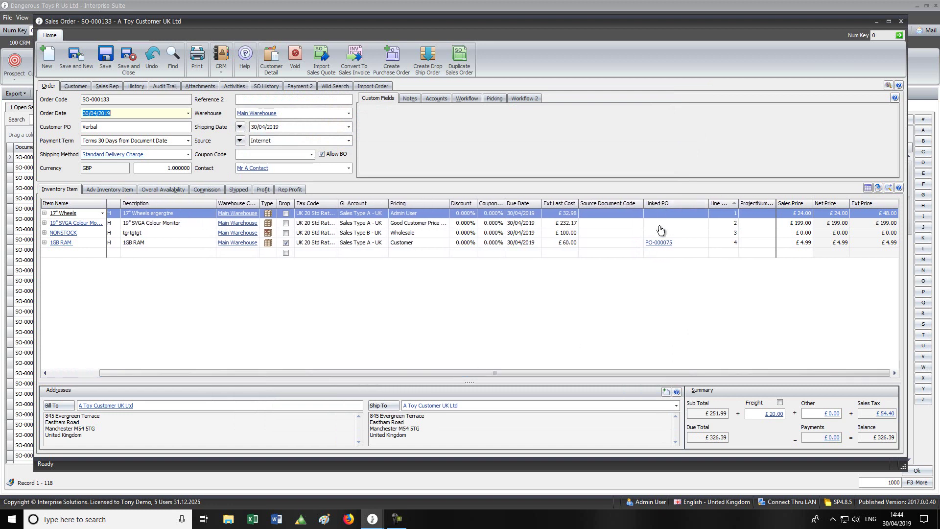
left_click_drag(645, 375, 301, 345)
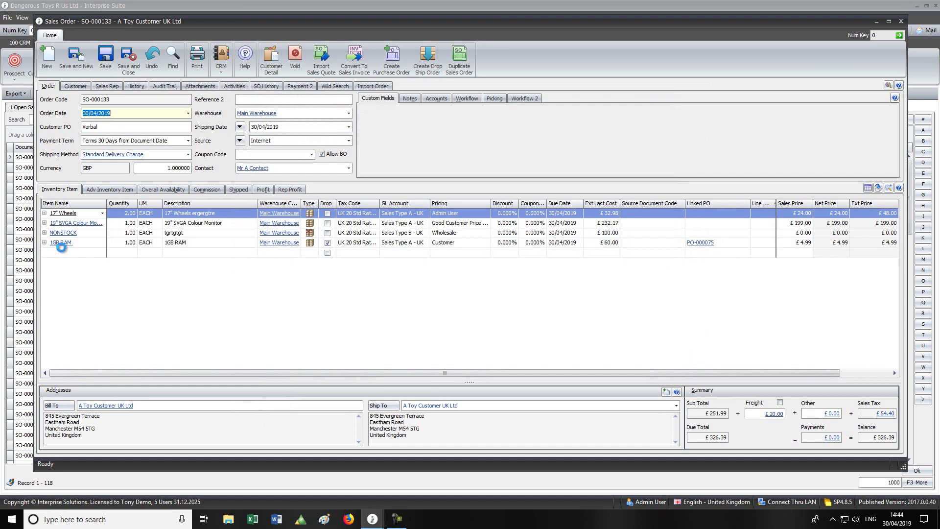
left_click(62, 246)
left_click(62, 253)
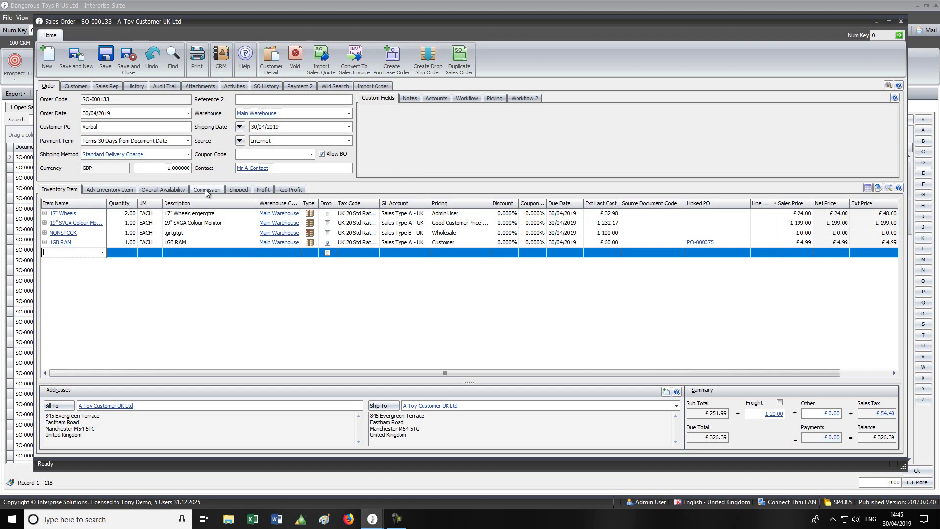
Examine the order's sales rep assignment, line commissions, profit and rep profit.
left_click(107, 87)
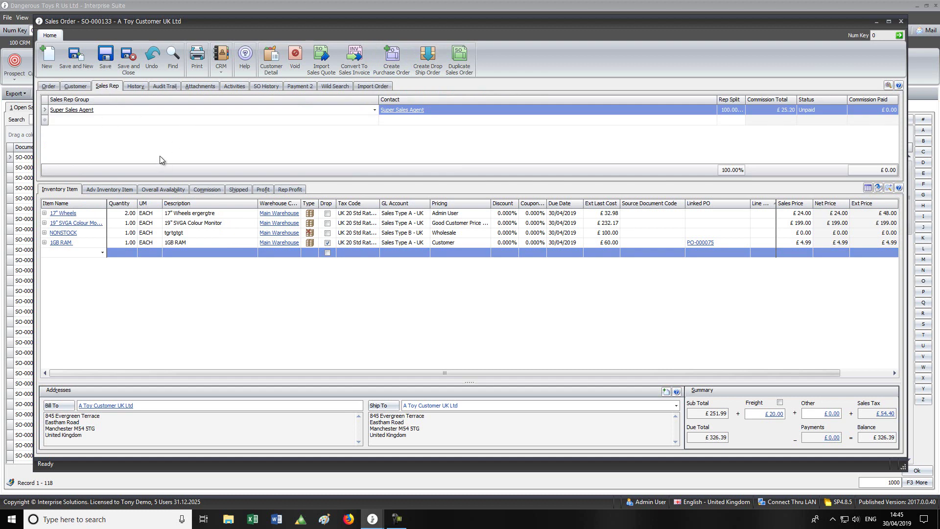
left_click(106, 120)
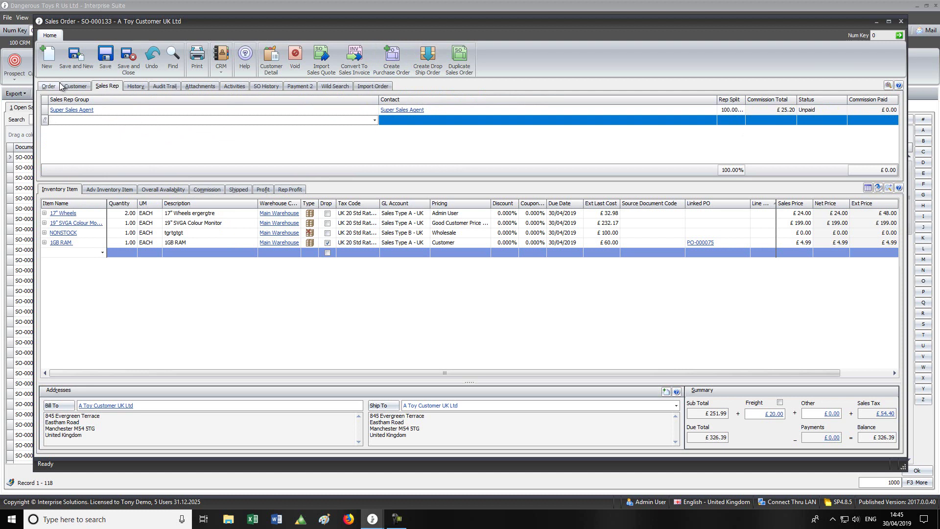
left_click(208, 187)
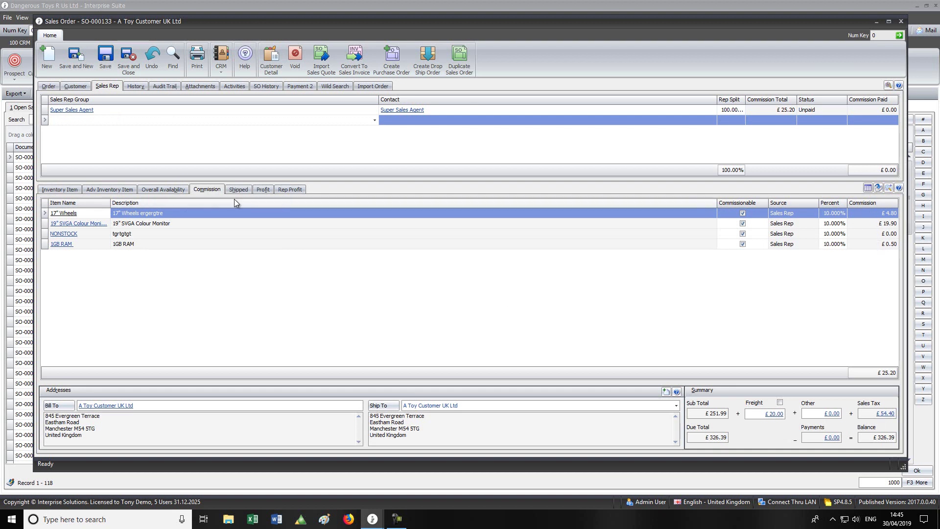
left_click(261, 188)
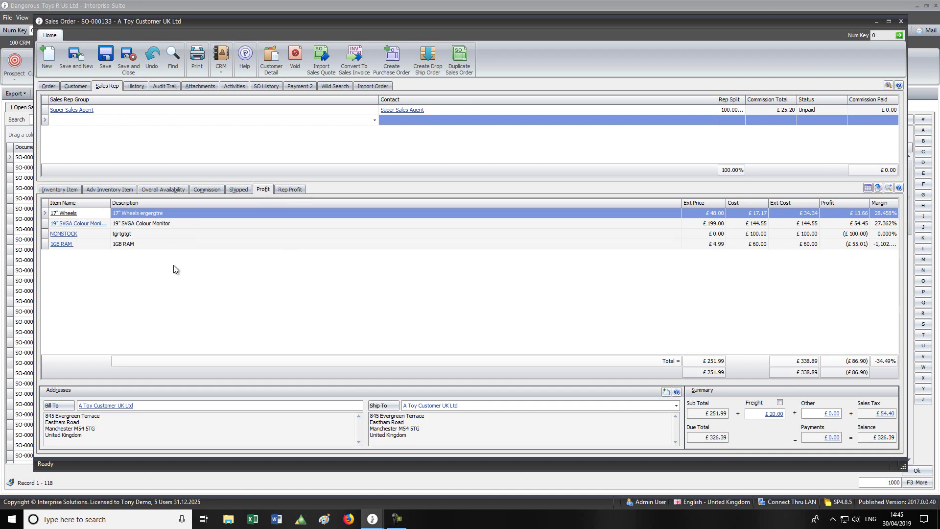
left_click(296, 190)
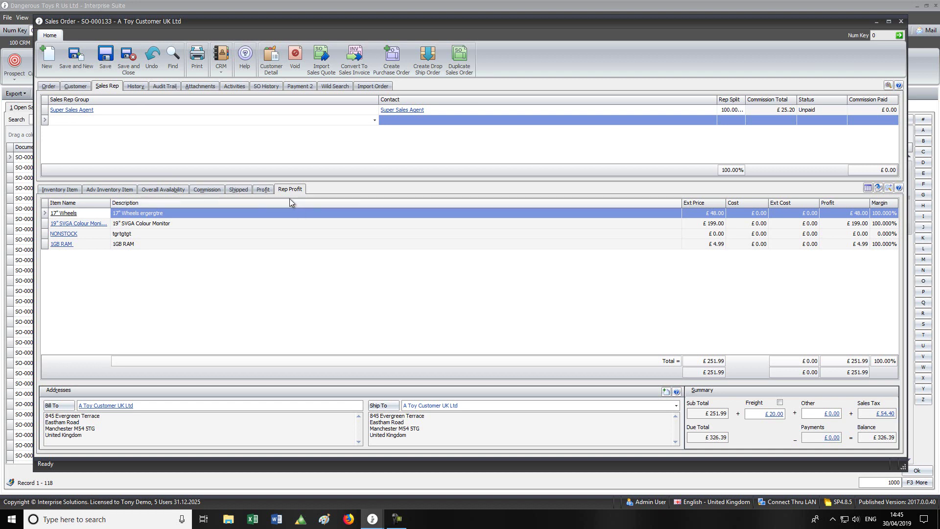
left_click(260, 193)
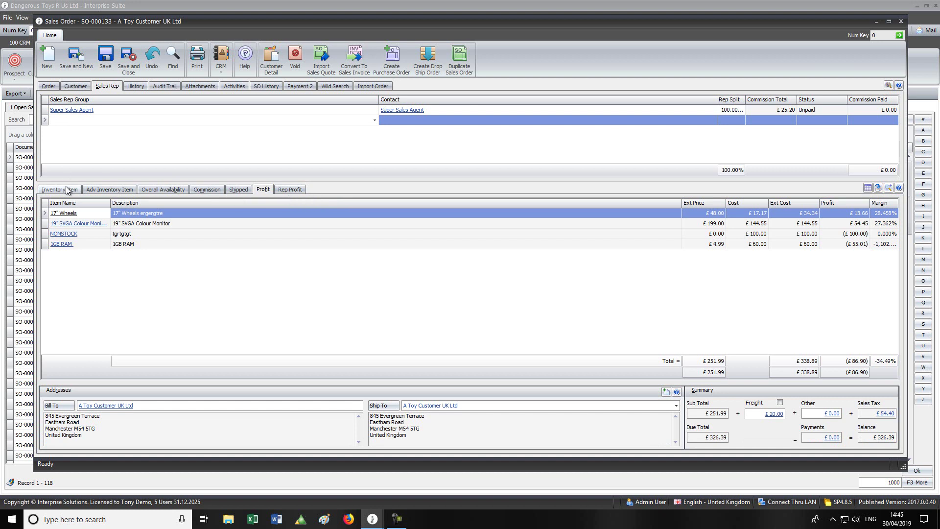
Examine the costing details in the 17" Wheels item record, and close the record.
left_click(67, 217)
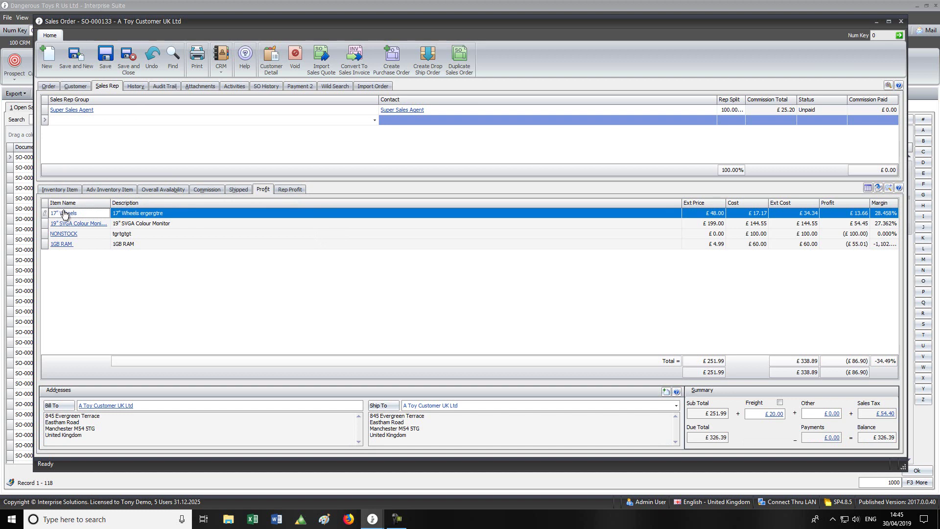
left_click(64, 214)
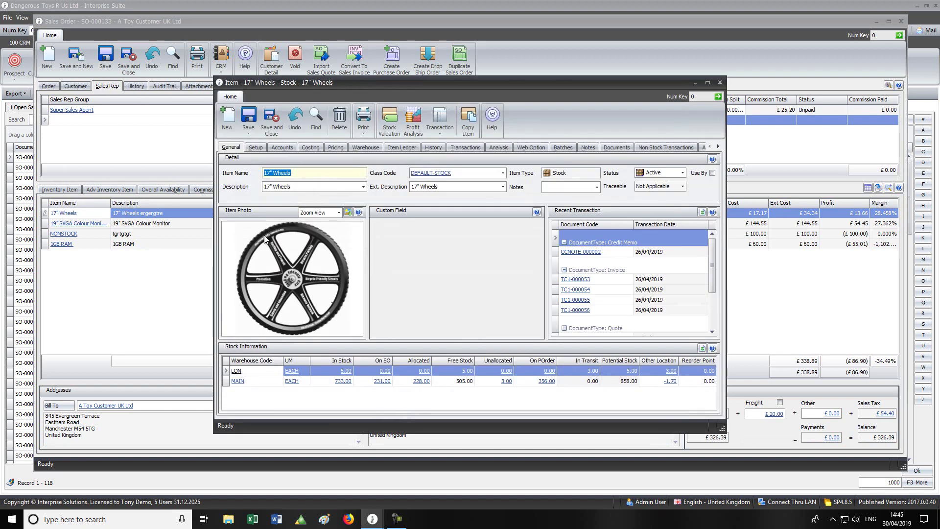
left_click(310, 147)
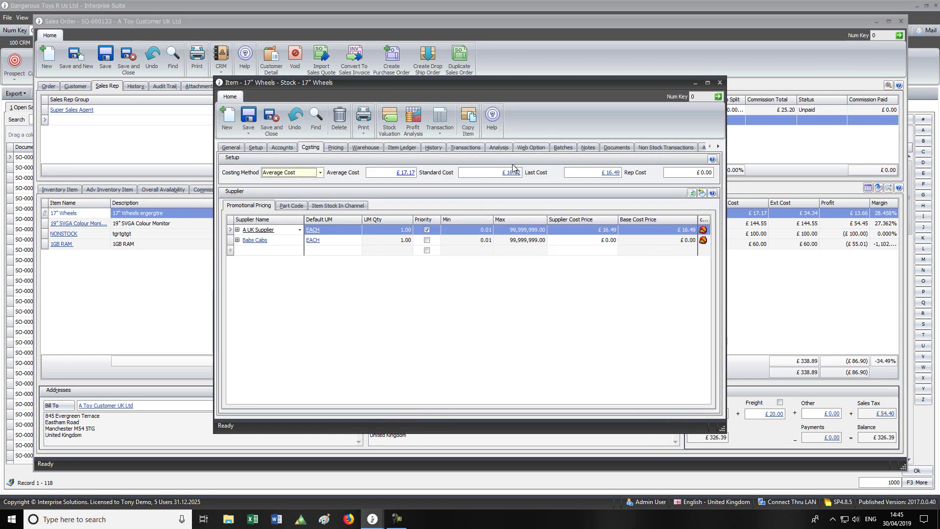
left_click(720, 83)
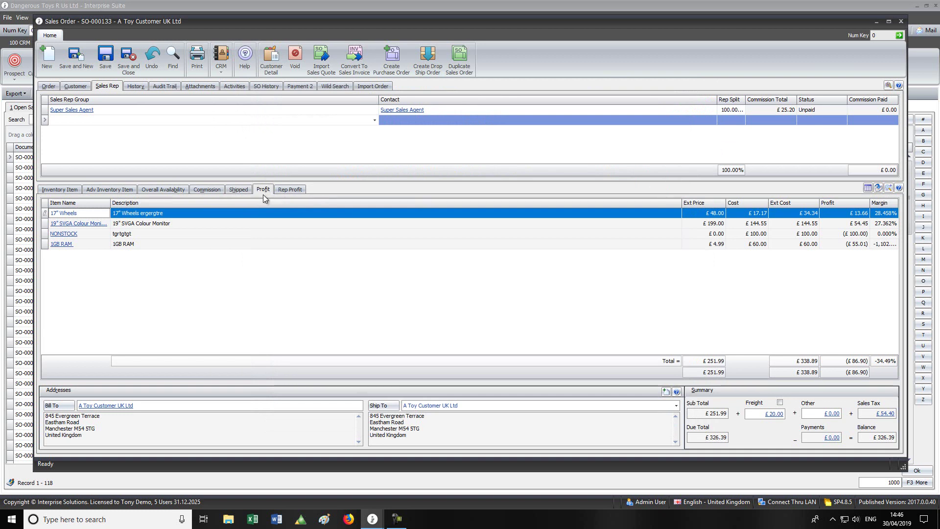
Review the rep profit figures and the customer's closed quotes in the order's history.
left_click(289, 189)
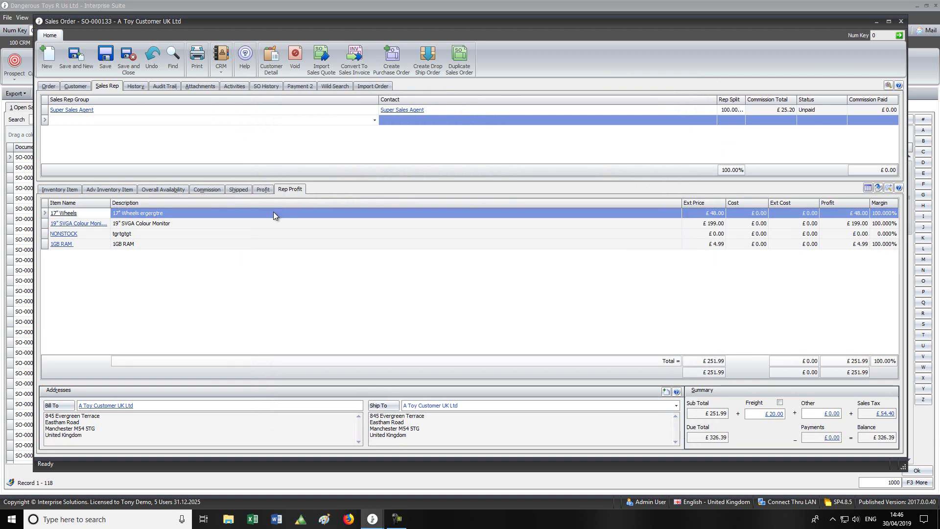
left_click(64, 191)
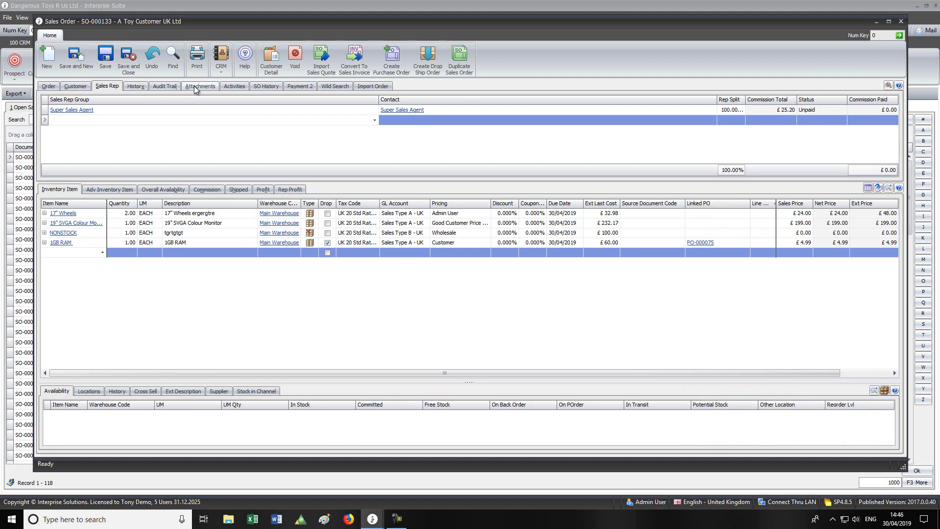
left_click(134, 86)
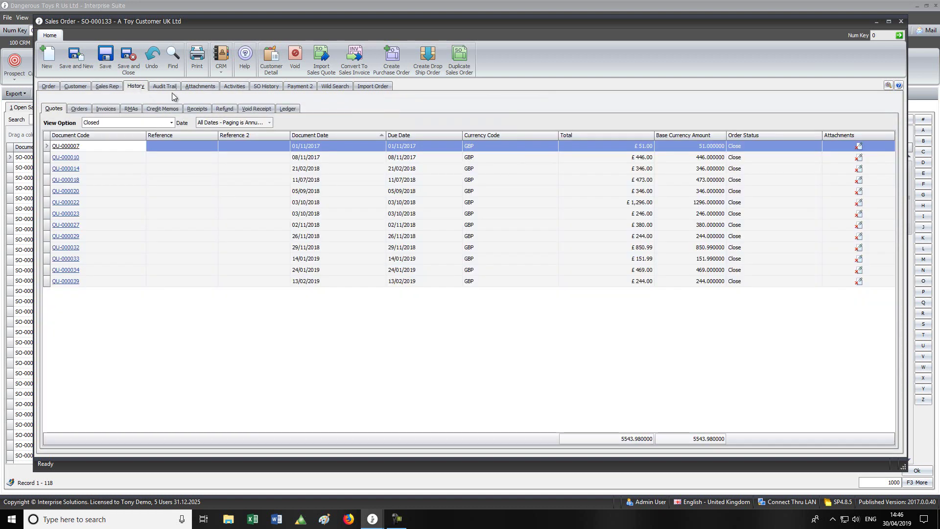
From the customer's sales order item history, add 17" Wheels with quantity 3 and 2GBRAM with quantity 1 to the order.
left_click(268, 87)
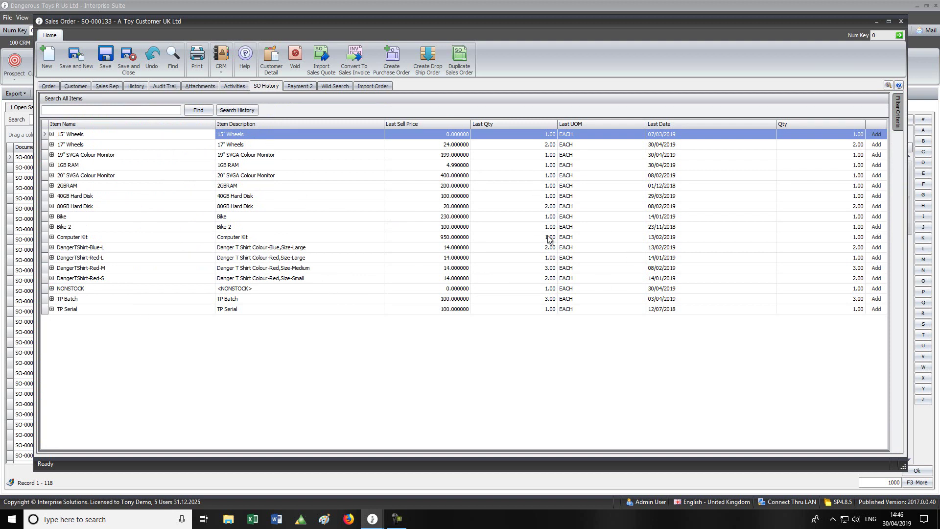
left_click(833, 145)
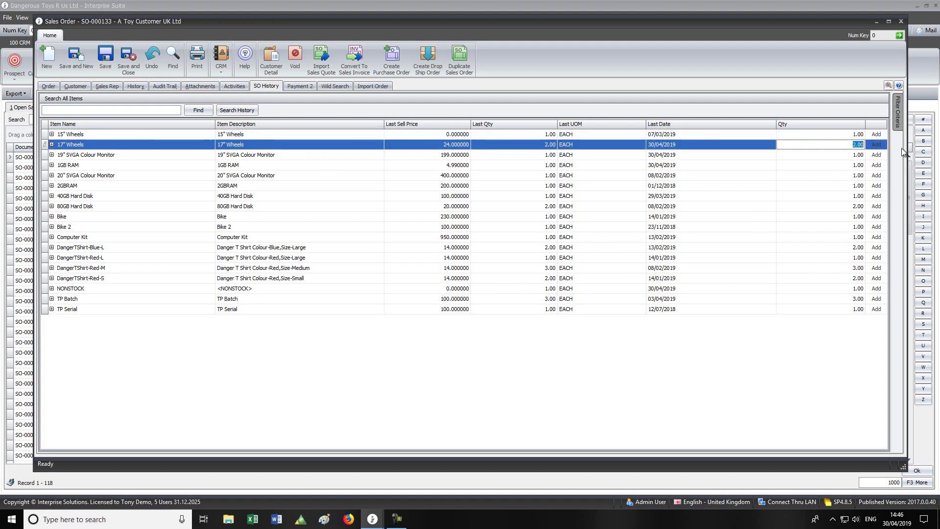
type("3")
left_click(877, 145)
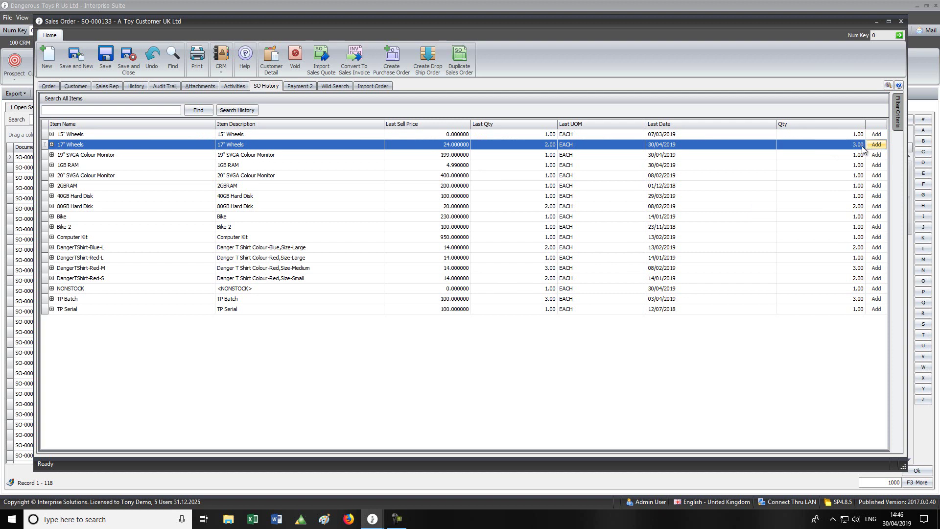
left_click(876, 186)
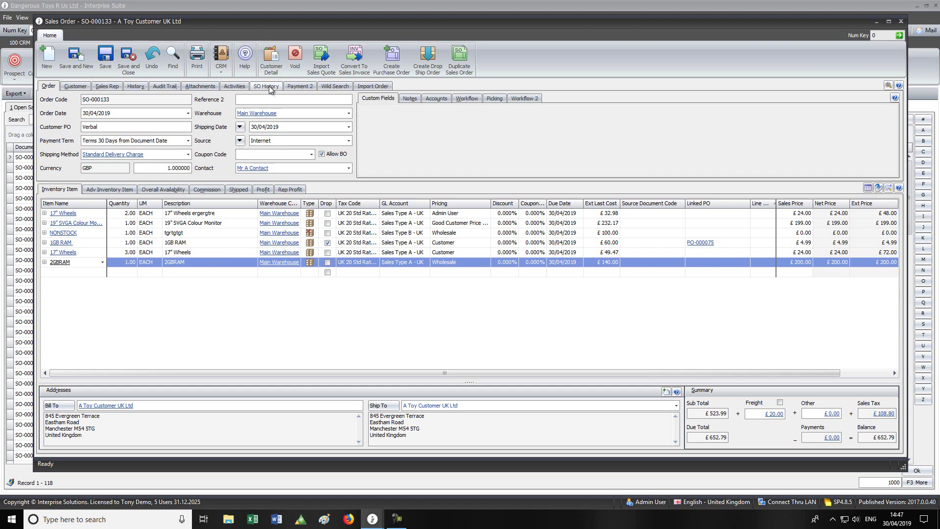
Look at the order import and payment options, discard the payment entry, and return to the main order details.
left_click(368, 89)
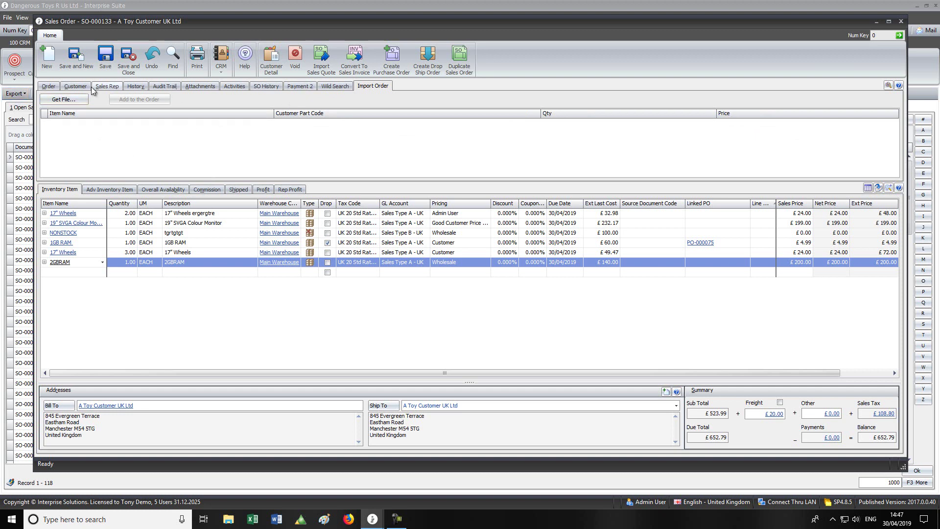
left_click(293, 92)
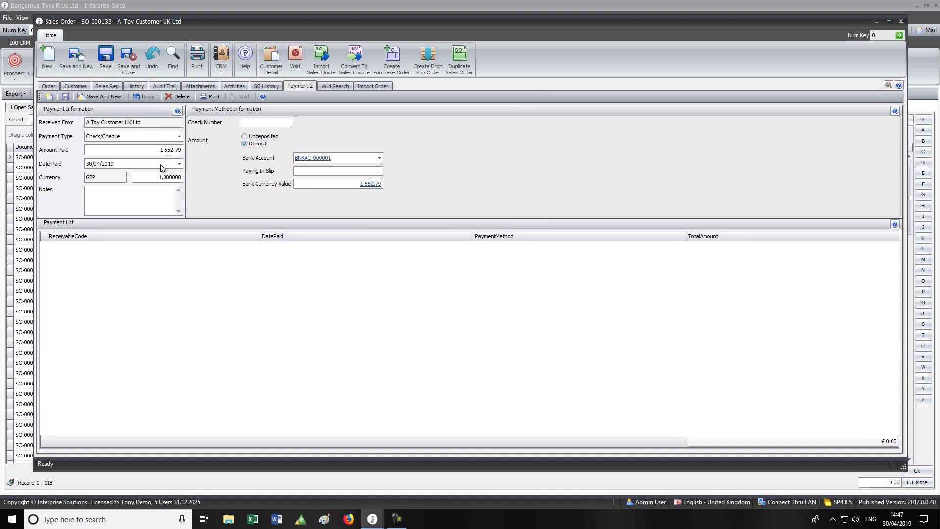
left_click(145, 96)
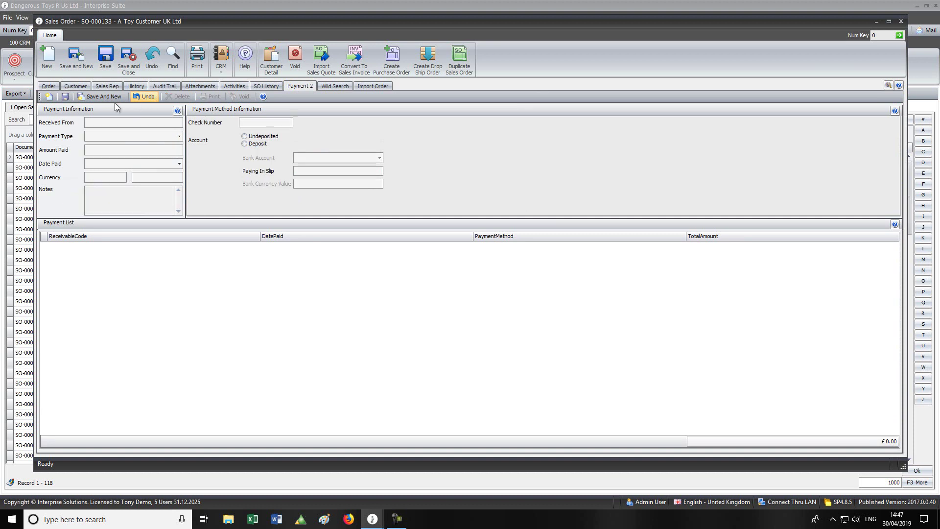
left_click(49, 86)
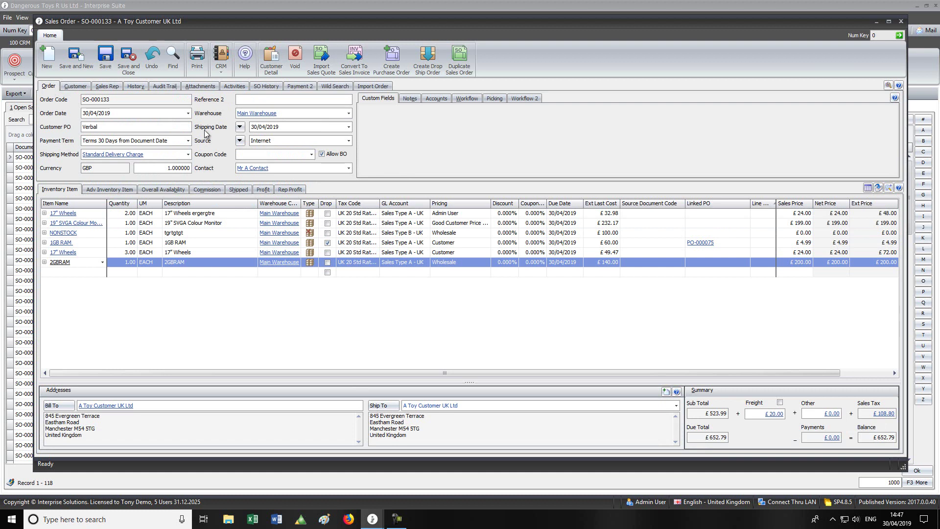
Check the sales order's print options without printing anything, and save and close the order.
left_click(196, 58)
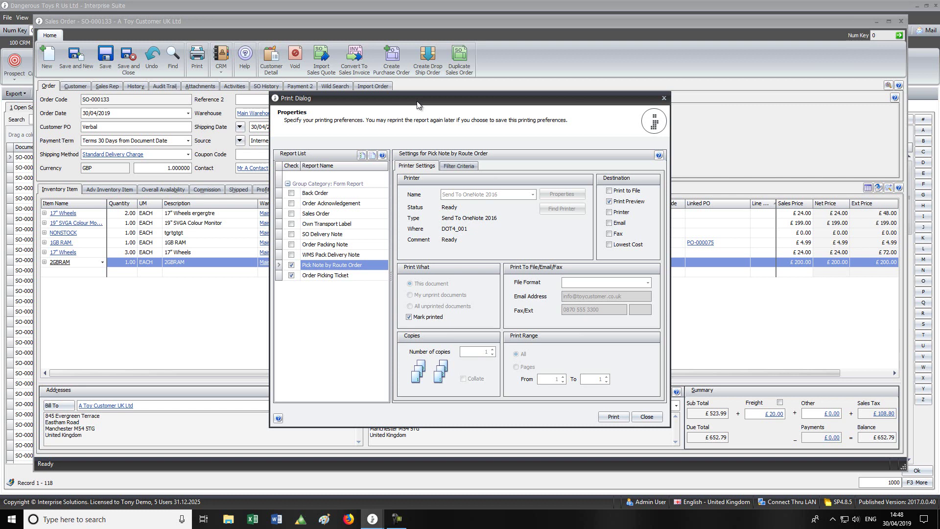
left_click(665, 98)
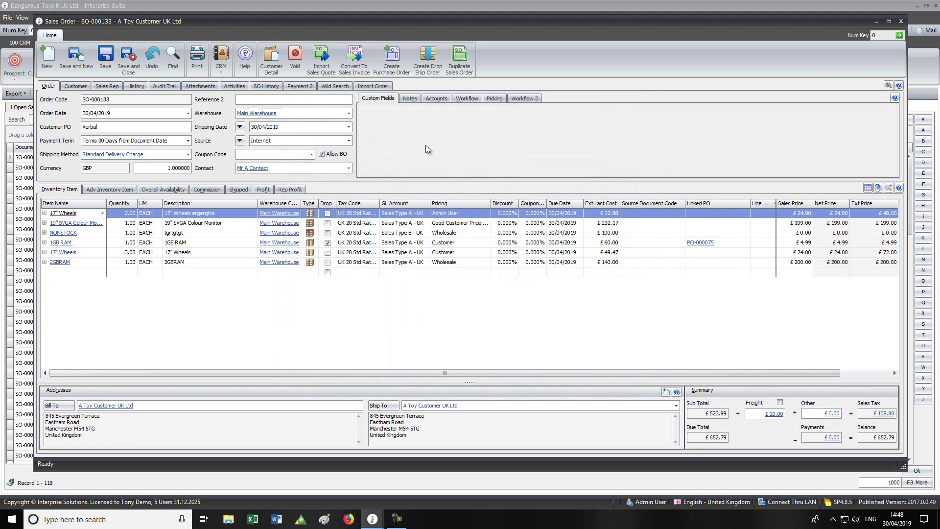
left_click(356, 58)
left_click(131, 59)
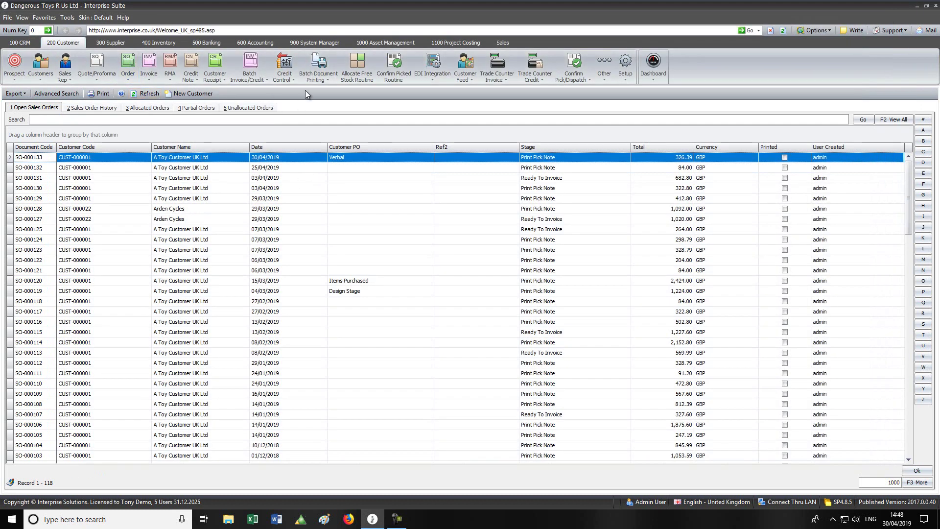
Open batch picking note printing, compare the fully and partially allocated orders, and select all fully allocated orders.
left_click(322, 61)
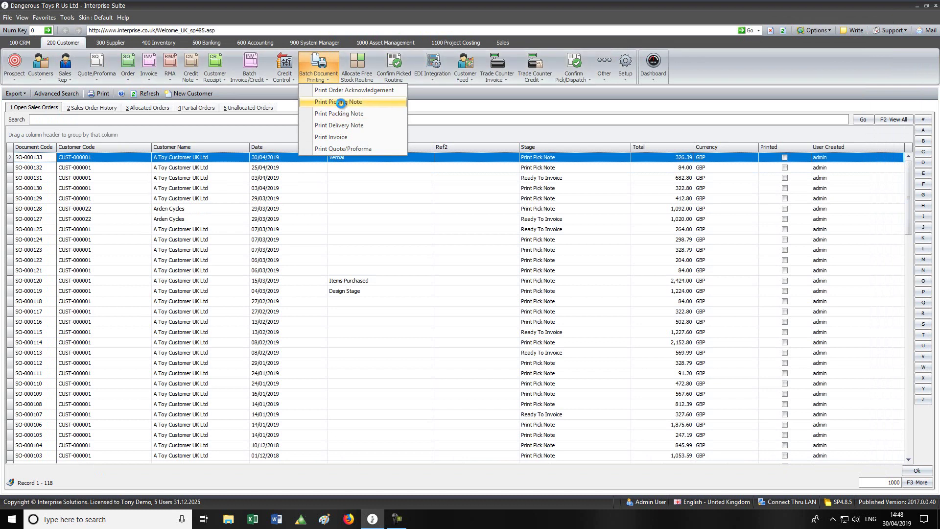
left_click(341, 103)
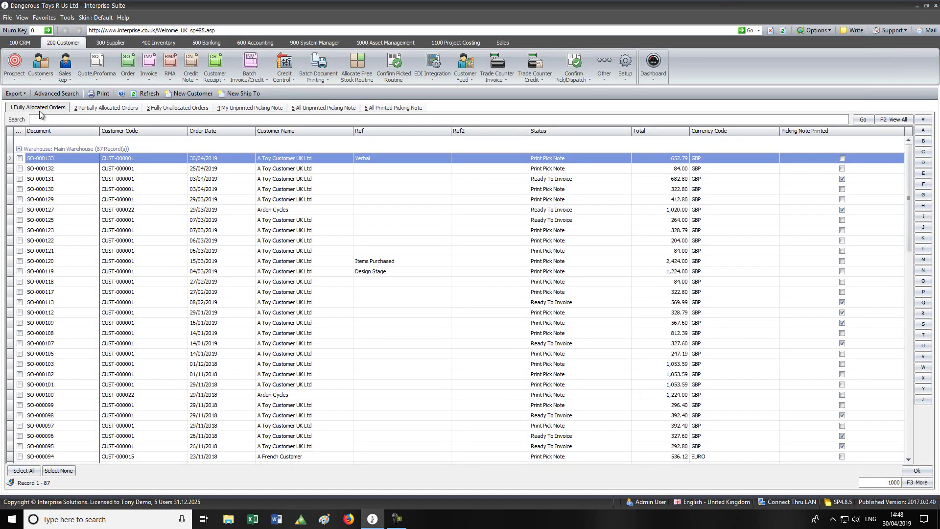
left_click(117, 107)
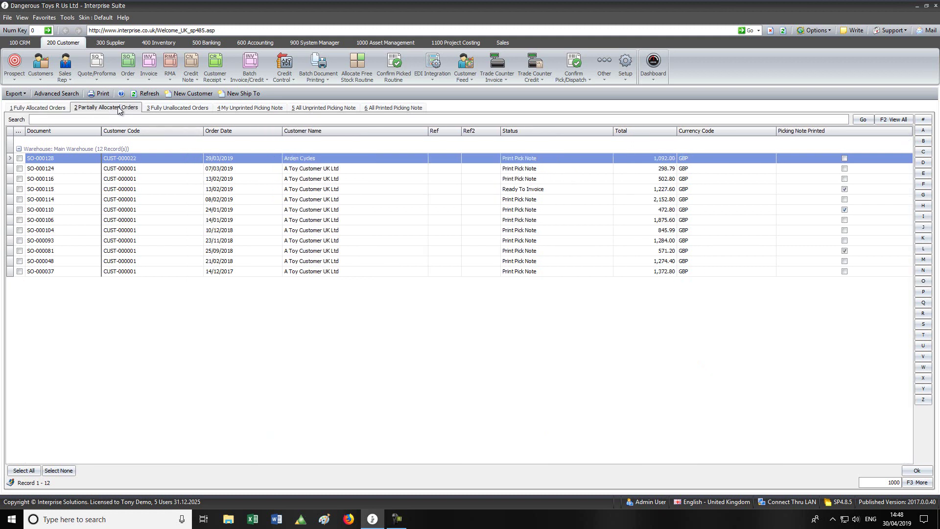
left_click(42, 107)
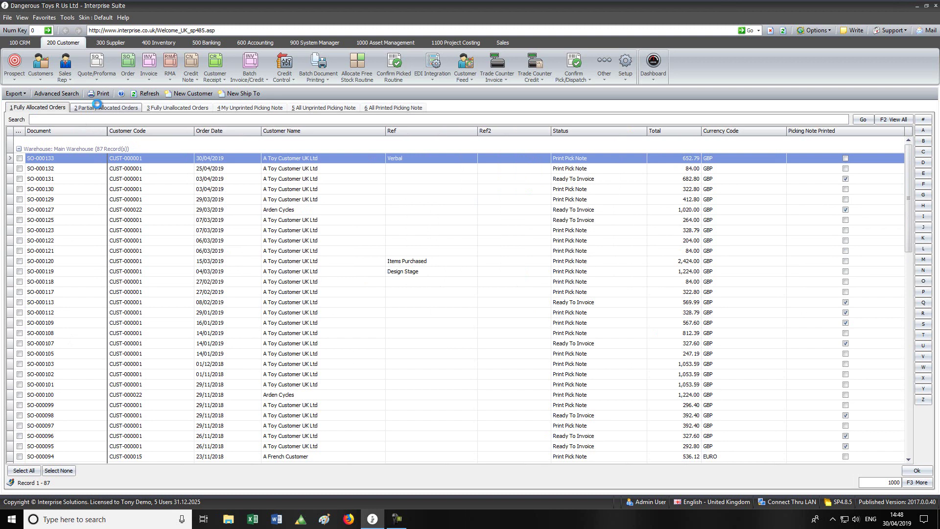
left_click(98, 108)
left_click(56, 108)
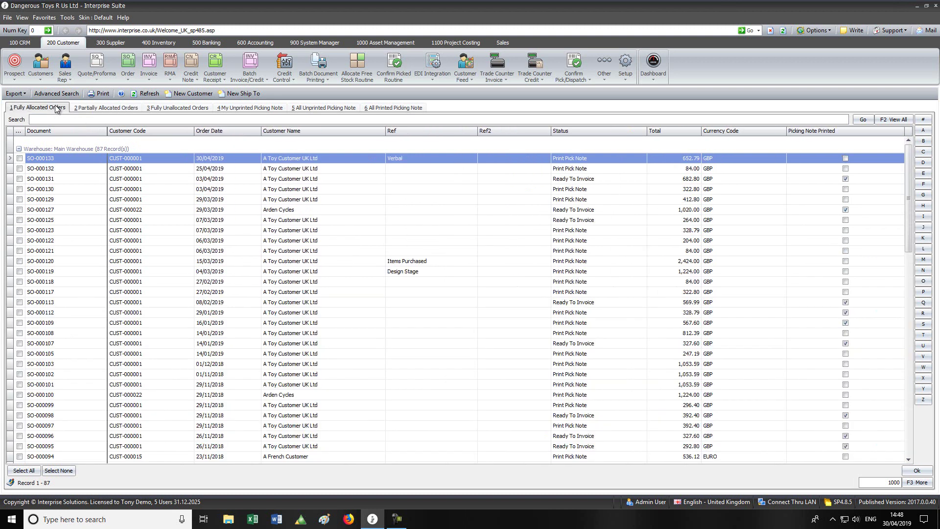
left_click(24, 471)
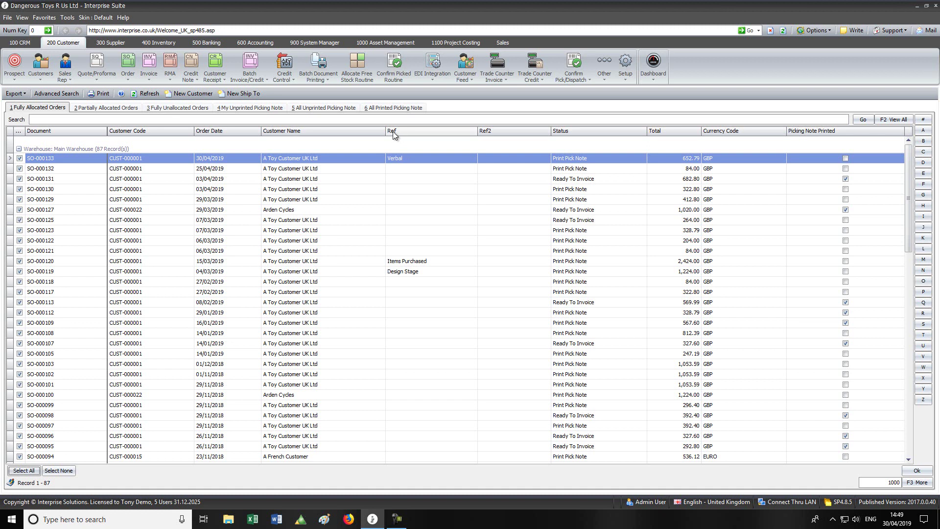
Open the Confirm Picked Routine and mark sales orders SO-000131, SO-000127 and SO-000125 for confirmation.
left_click(393, 64)
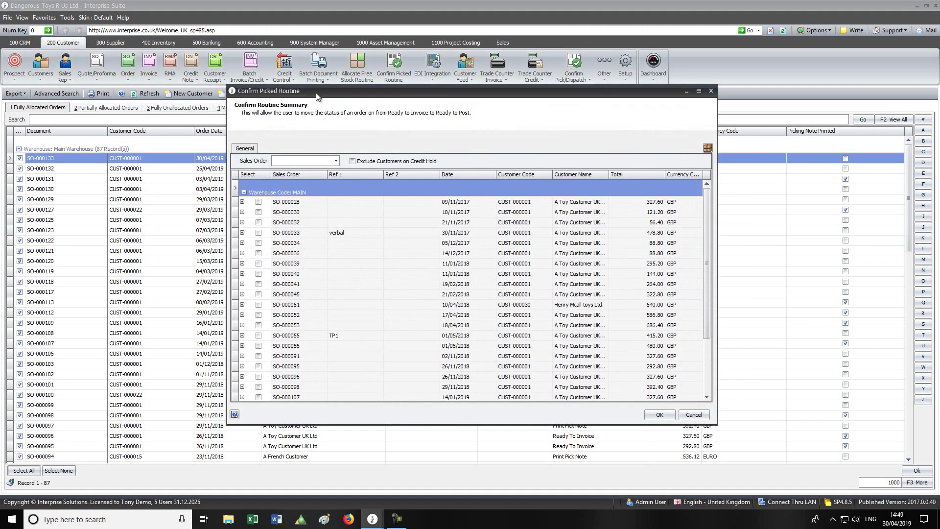
left_click_drag(317, 100, 173, 89)
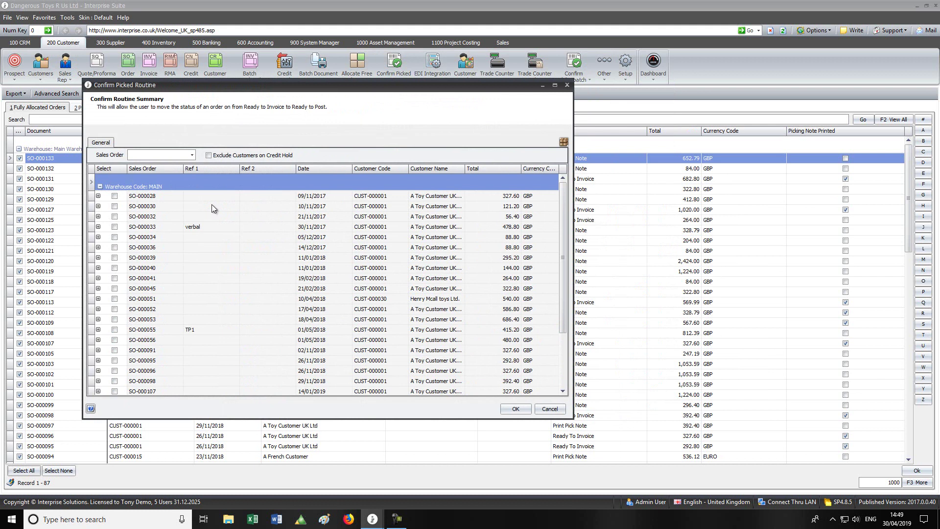
left_click_drag(565, 198, 564, 240)
left_click(115, 384)
left_click(114, 374)
left_click(115, 364)
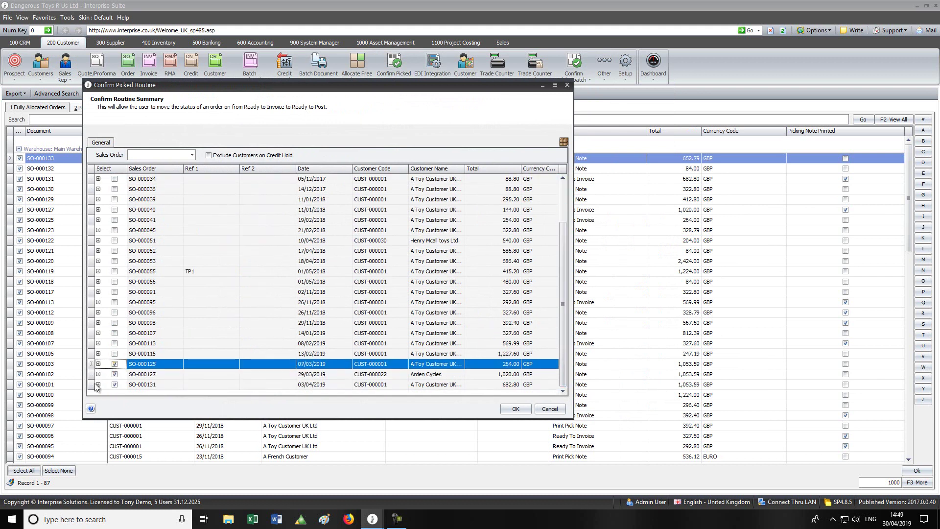
Expand SO-000131, set the quantity to confirm for 17" Wheels to 1, and cancel the Confirm Picked Routine.
left_click(98, 384)
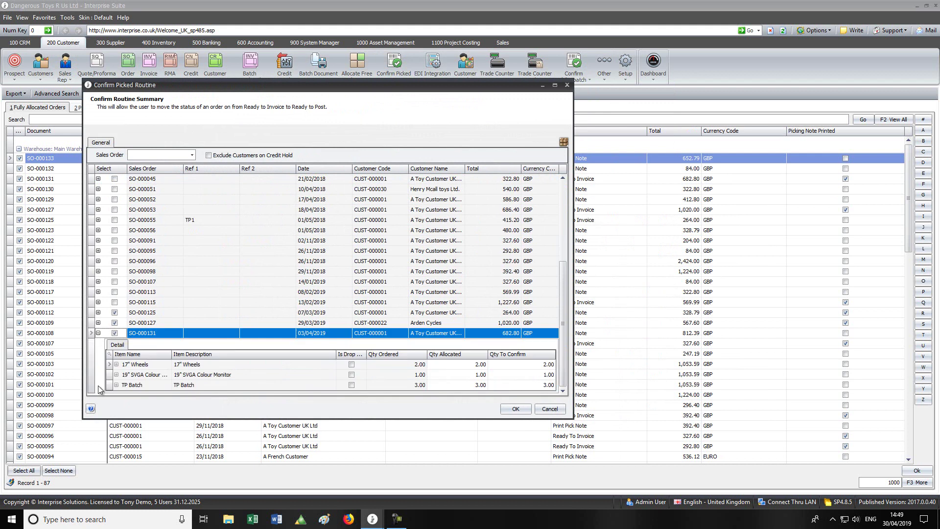
left_click(520, 364)
type("1")
key("Return")
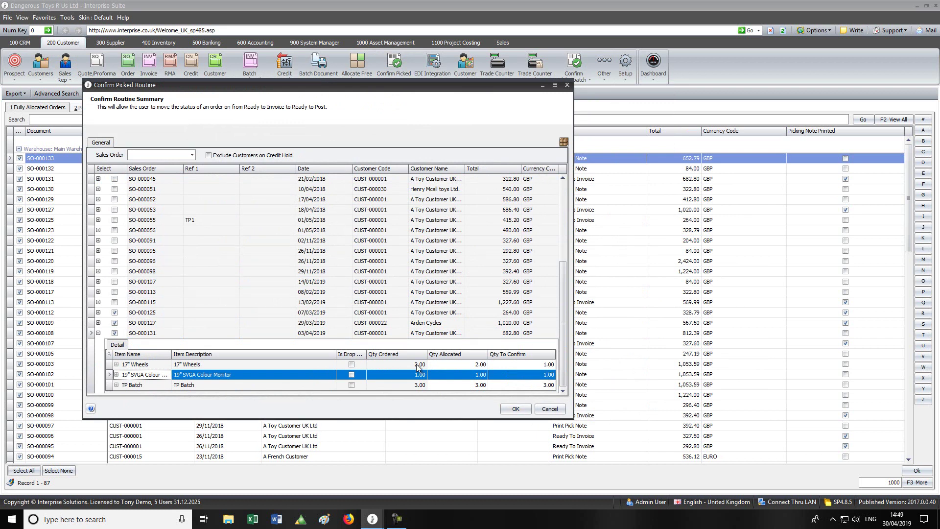
left_click(549, 409)
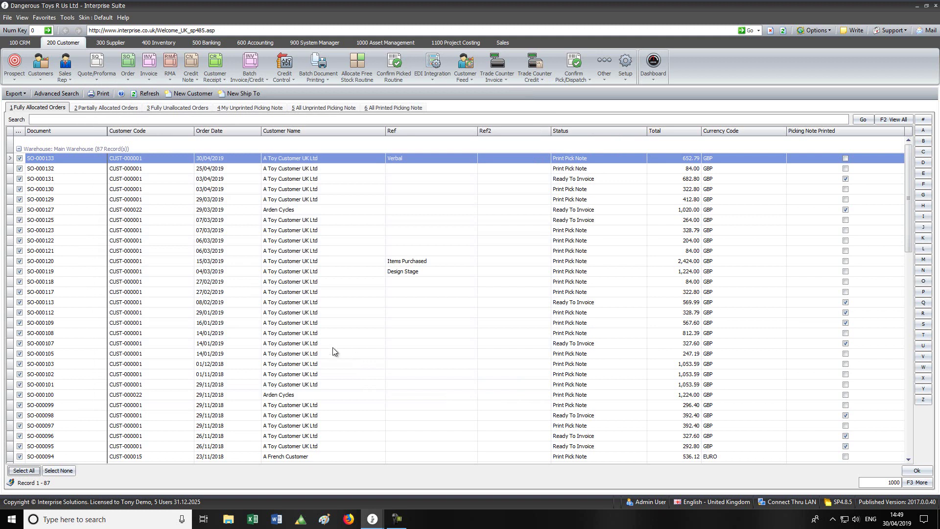
Open Confirm Pick & Dispatch, mark SO-000131 and SO-000127, and close it without confirming.
left_click(572, 67)
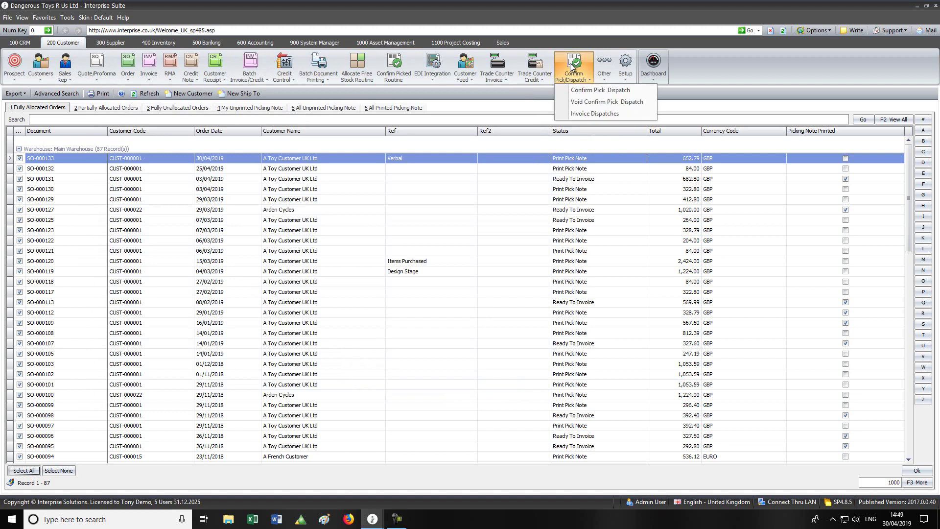
left_click(579, 89)
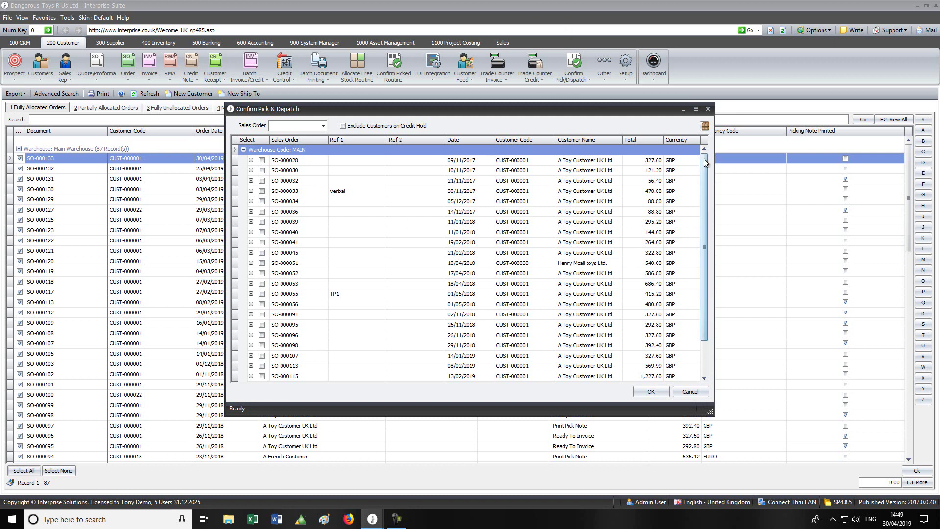
scroll(704, 158, "down", 1)
left_click(262, 377)
left_click(262, 365)
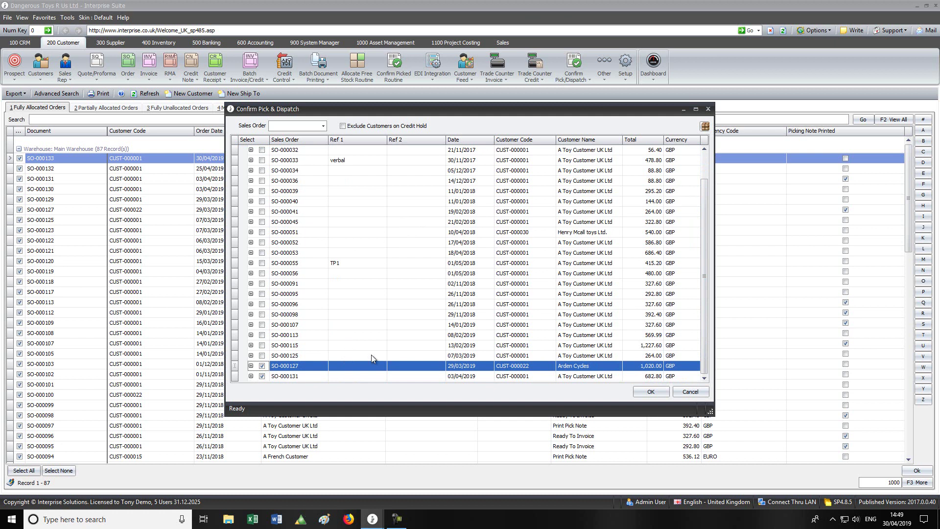
left_click(708, 109)
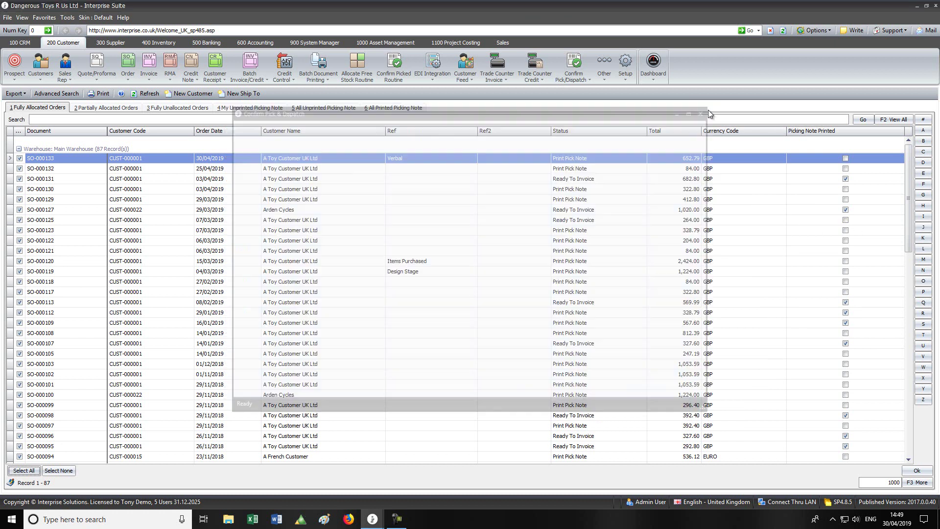
Open Invoice Dispatches, review the not consolidated, daily, weekly and bi-weekly lists, and select all monthly consolidated orders.
left_click(579, 82)
left_click(589, 111)
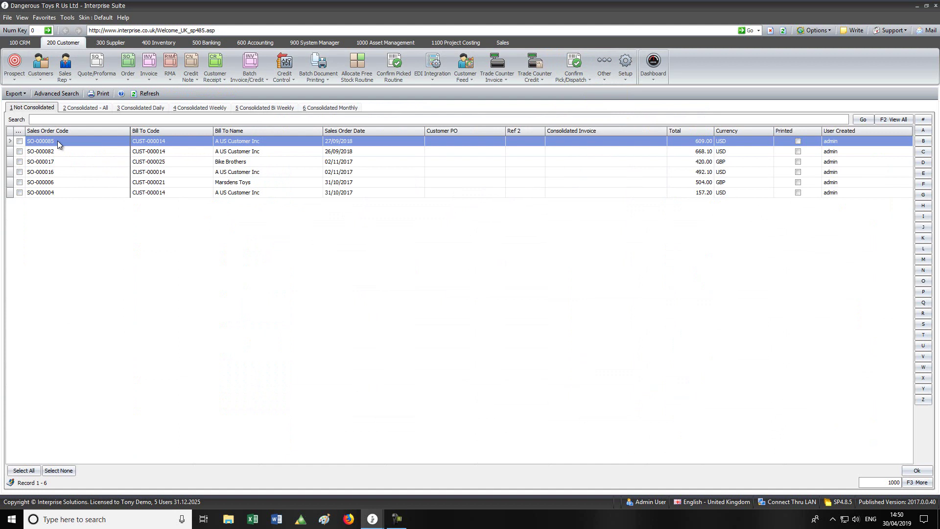
left_click(152, 109)
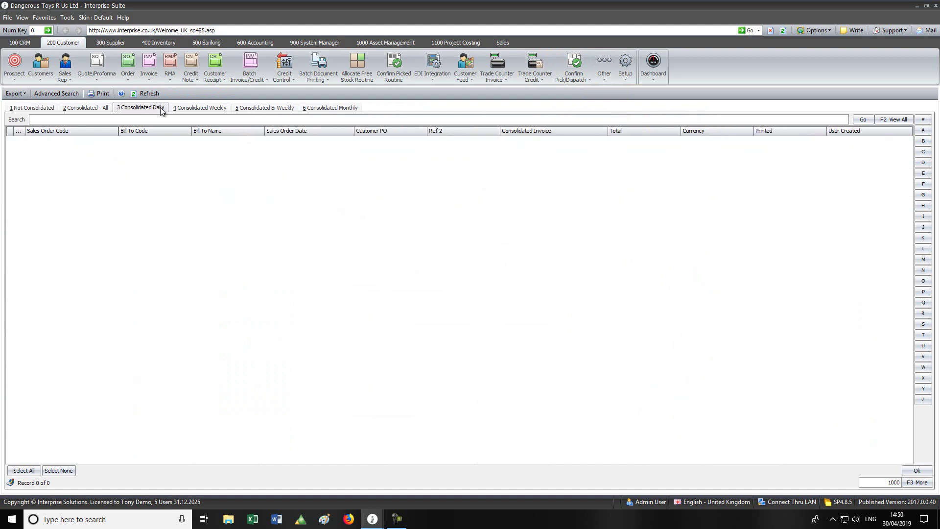
left_click(194, 108)
left_click(264, 108)
left_click(327, 108)
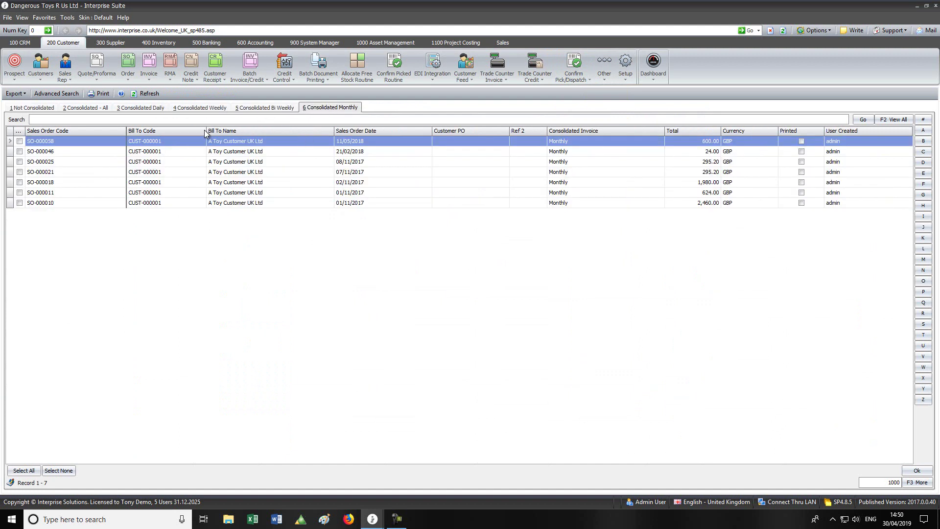
left_click(28, 472)
Open Auto Allocate Free Stock in an enlarged window and list the MAIN warehouse order lines, searching by Sales Order.
left_click(355, 62)
left_click_drag(357, 93, 197, 30)
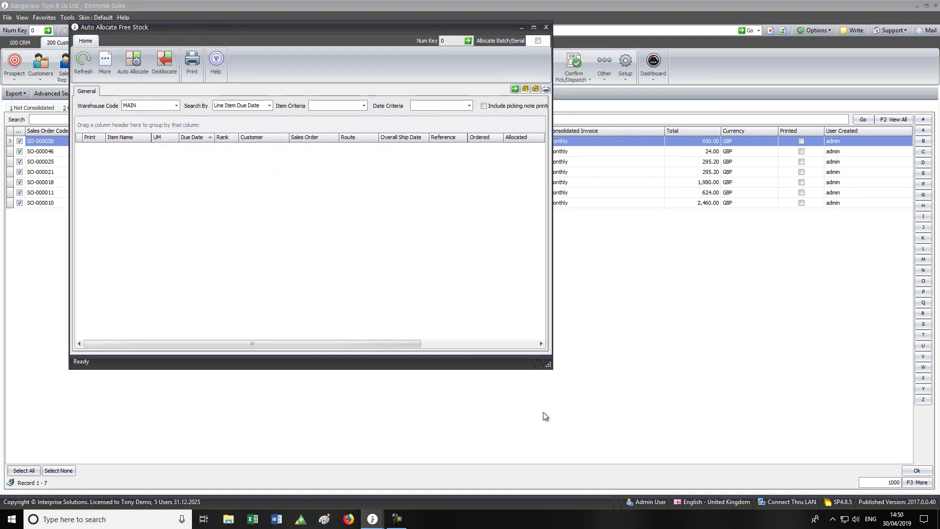
left_click_drag(549, 366, 767, 485)
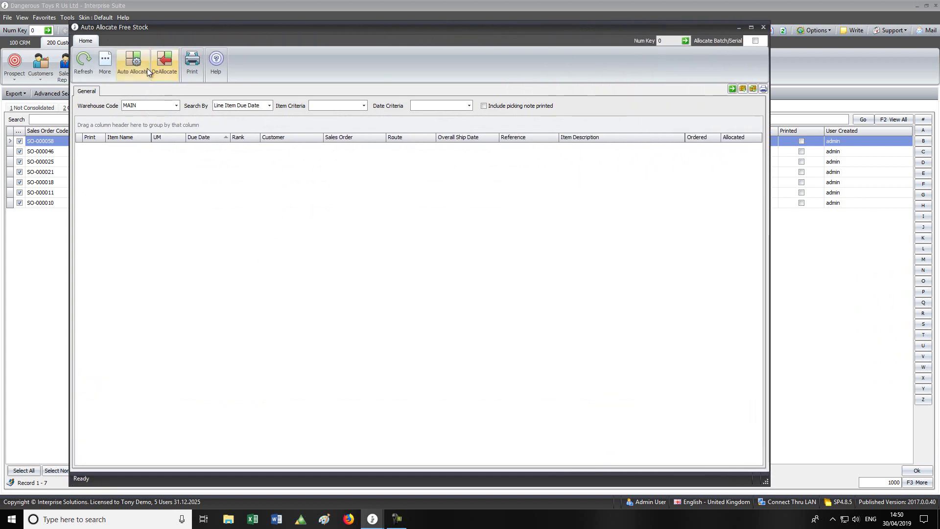
left_click(271, 106)
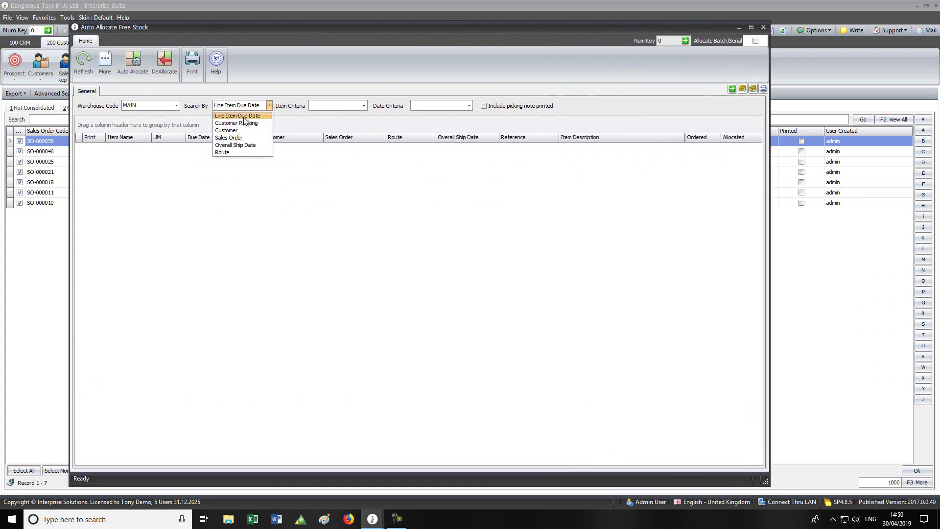
left_click(231, 137)
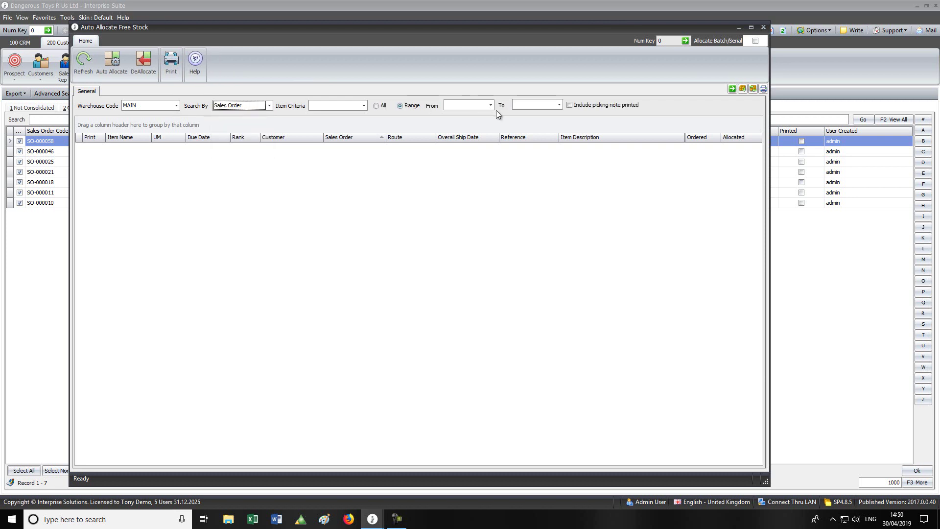
left_click(733, 89)
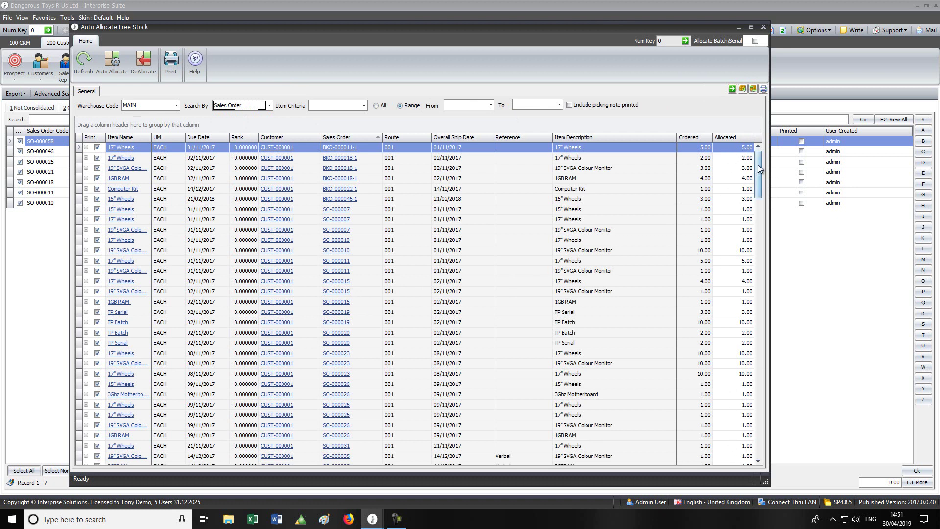
left_click_drag(759, 169, 759, 354)
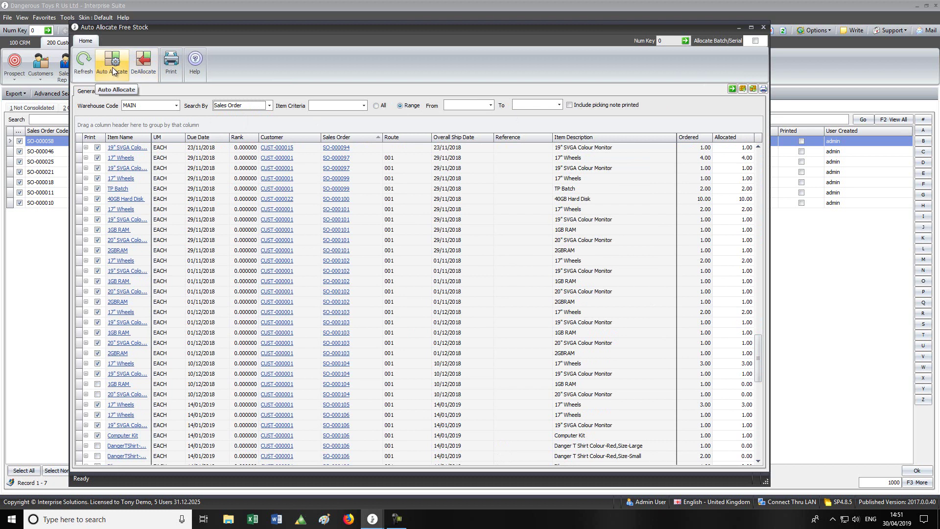